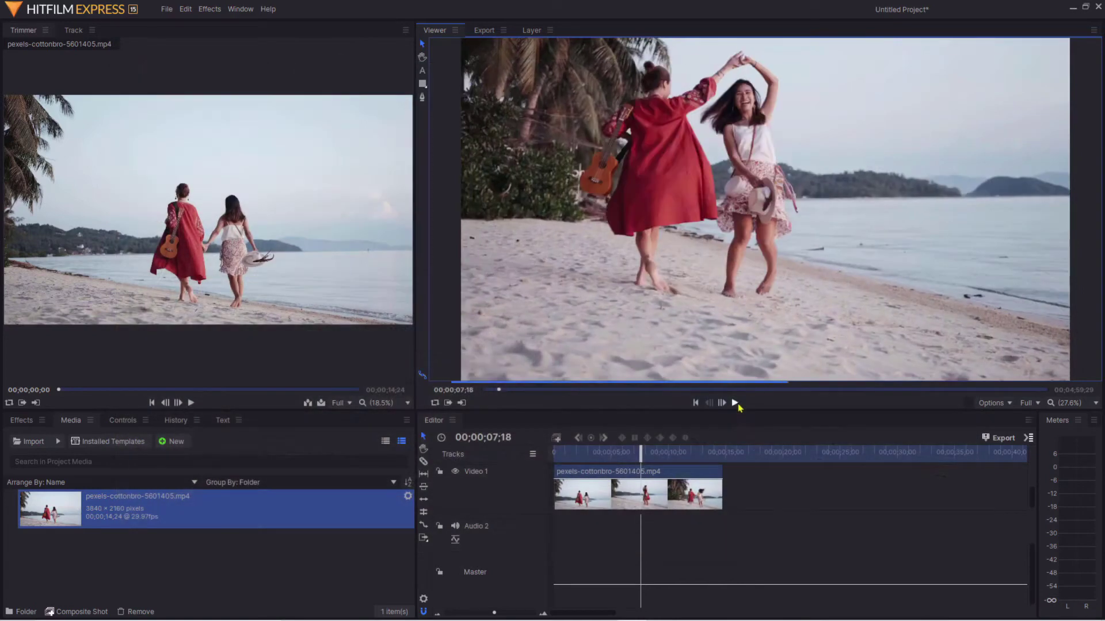
Step: Pause the beach clip in HitFilm and bring up the Canva home page in Brave
{"action": "left_click", "coordinate": [735, 402]}
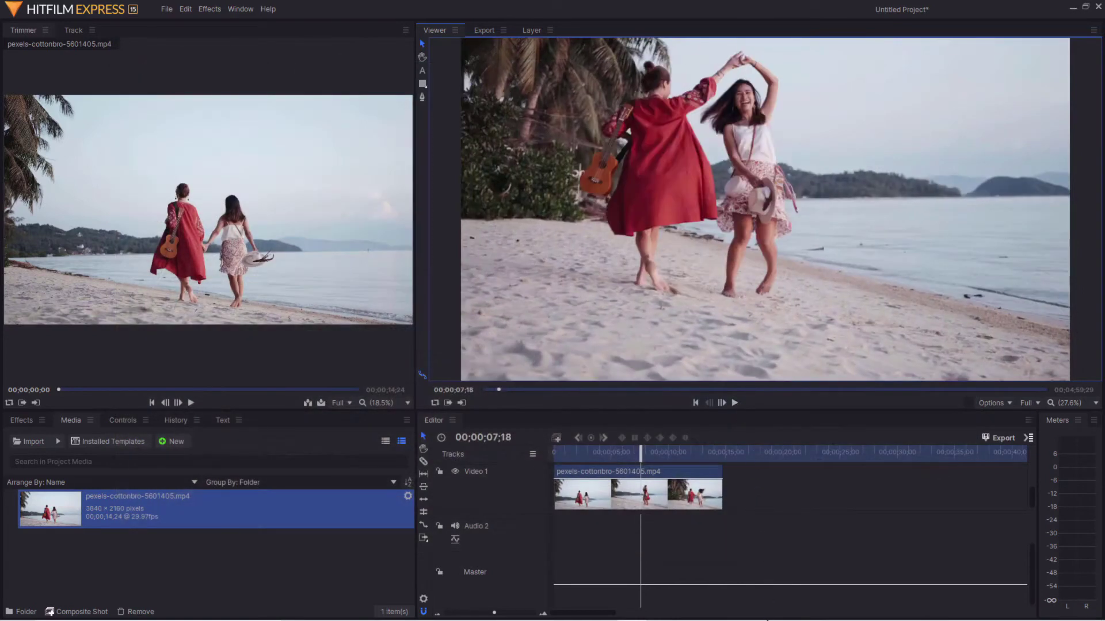
{"action": "left_click", "coordinate": [807, 607]}
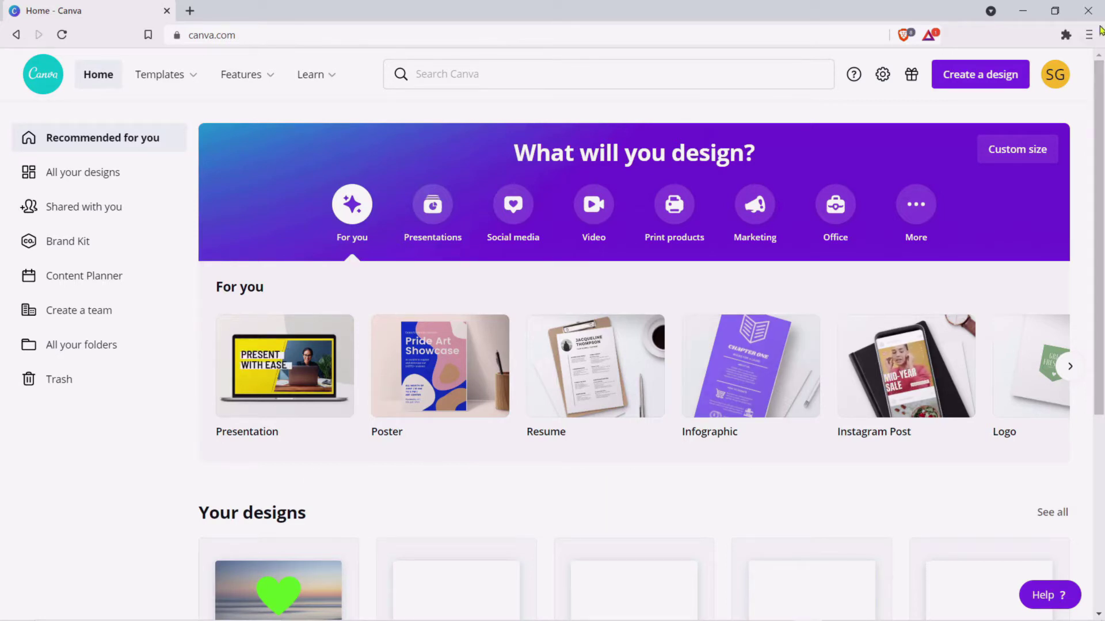
Step: Start a new blank 1080p Canva video design and dismiss the Video Editor beta popup
{"action": "left_click", "coordinate": [972, 83]}
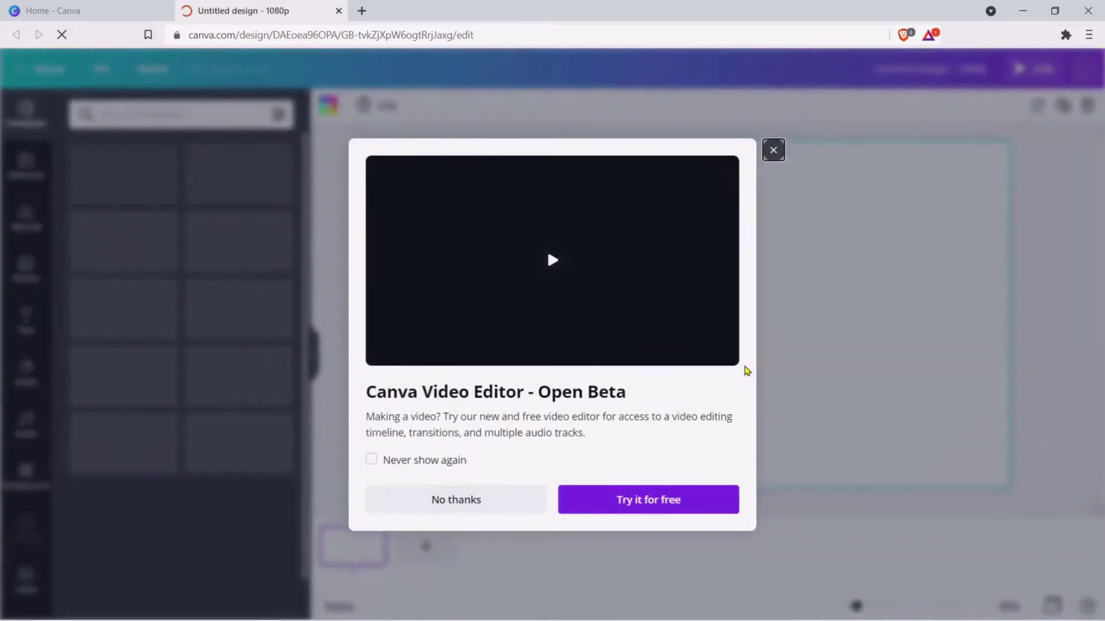
{"action": "left_click", "coordinate": [774, 150]}
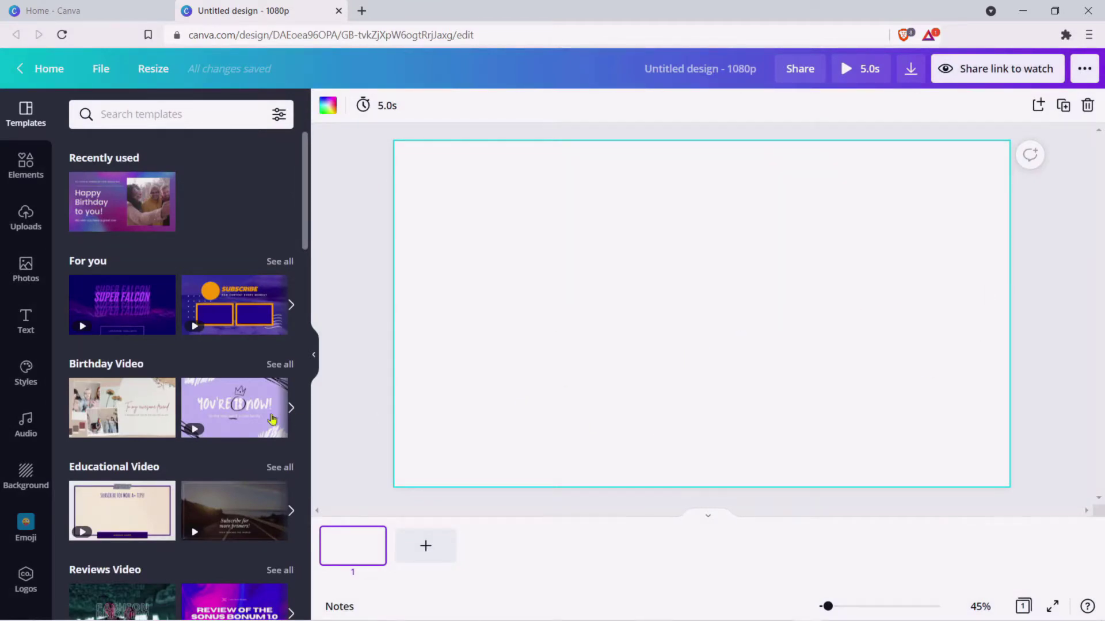
Step: Try purple and teal page backgrounds, undo both, and settle on the sunset seascape photo
{"action": "left_click", "coordinate": [25, 481]}
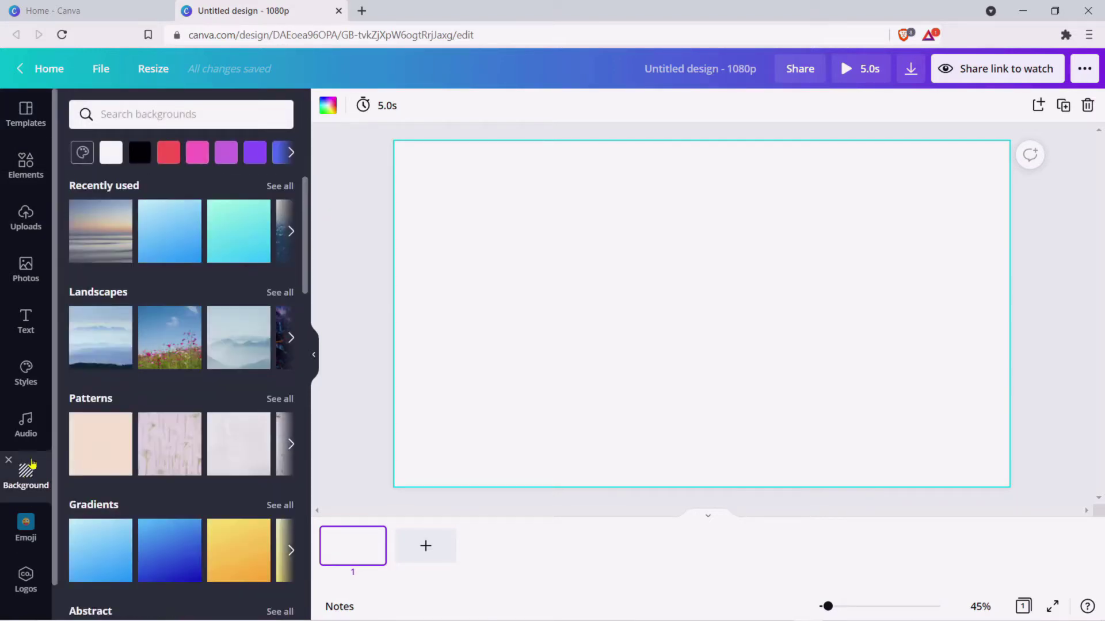
{"action": "left_click", "coordinate": [222, 154]}
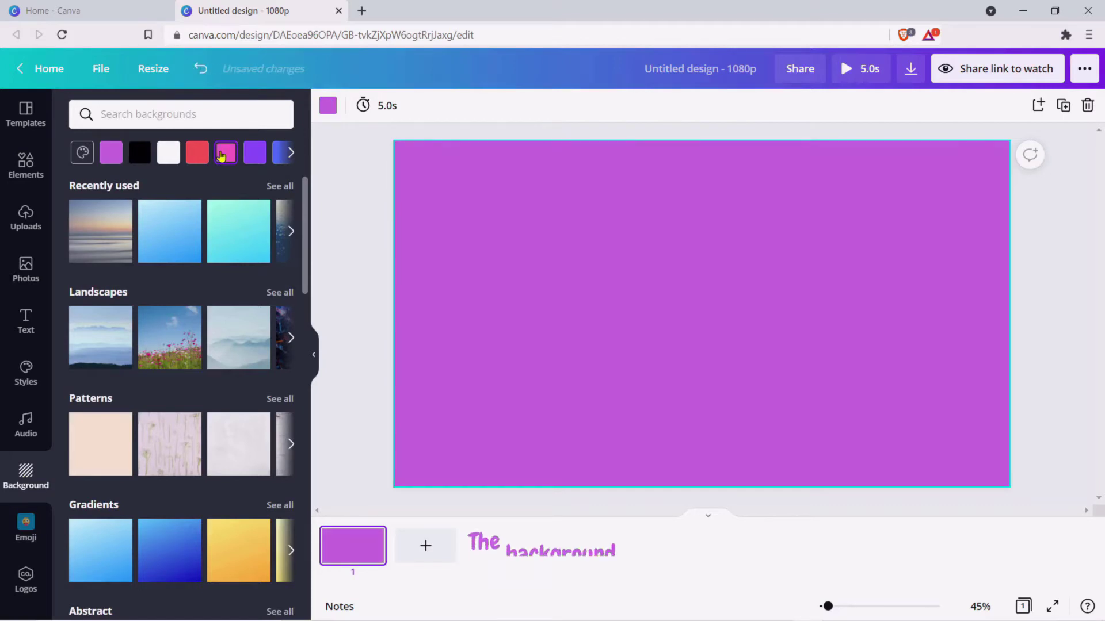
{"action": "left_click", "coordinate": [239, 229]}
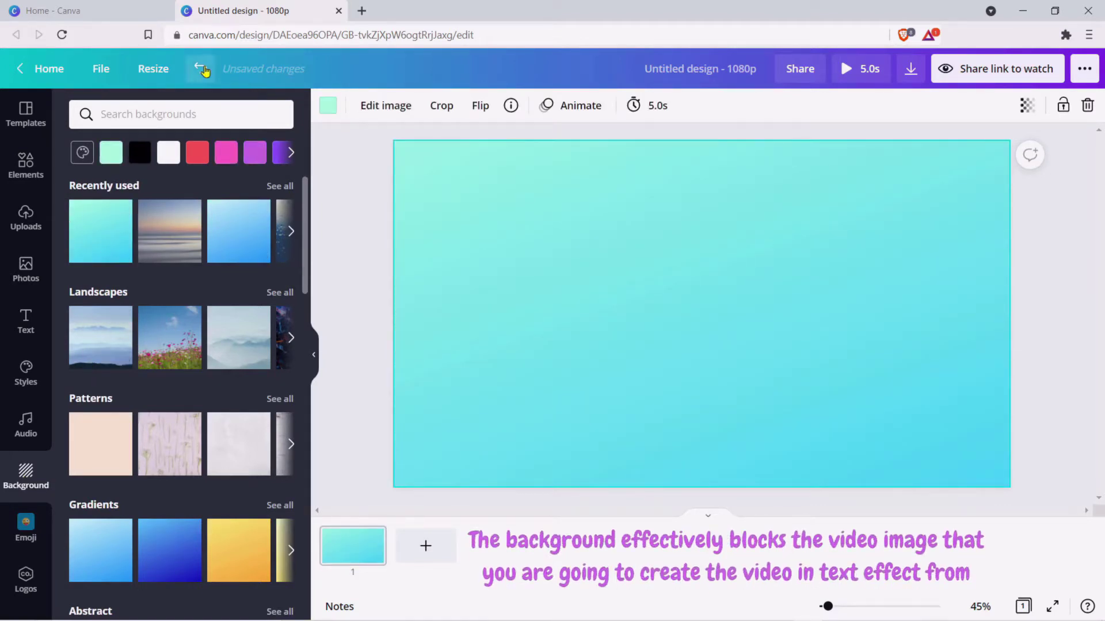
{"action": "left_click", "coordinate": [202, 69]}
{"action": "left_click", "coordinate": [202, 69]}
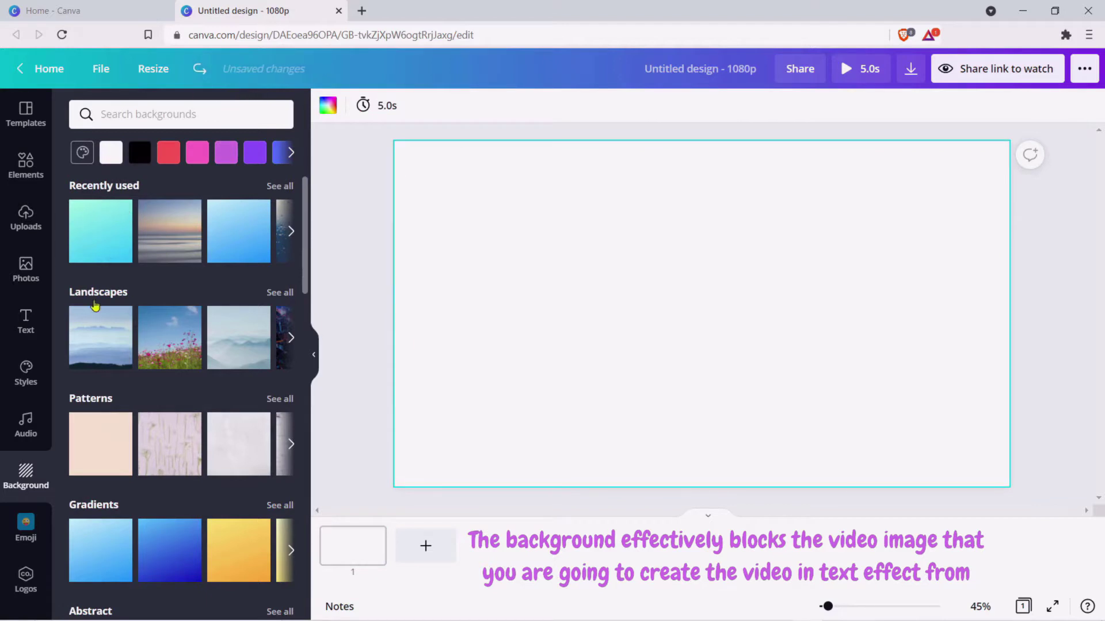
{"action": "scroll", "coordinate": [99, 313], "scroll_direction": "down", "scroll_amount": 4}
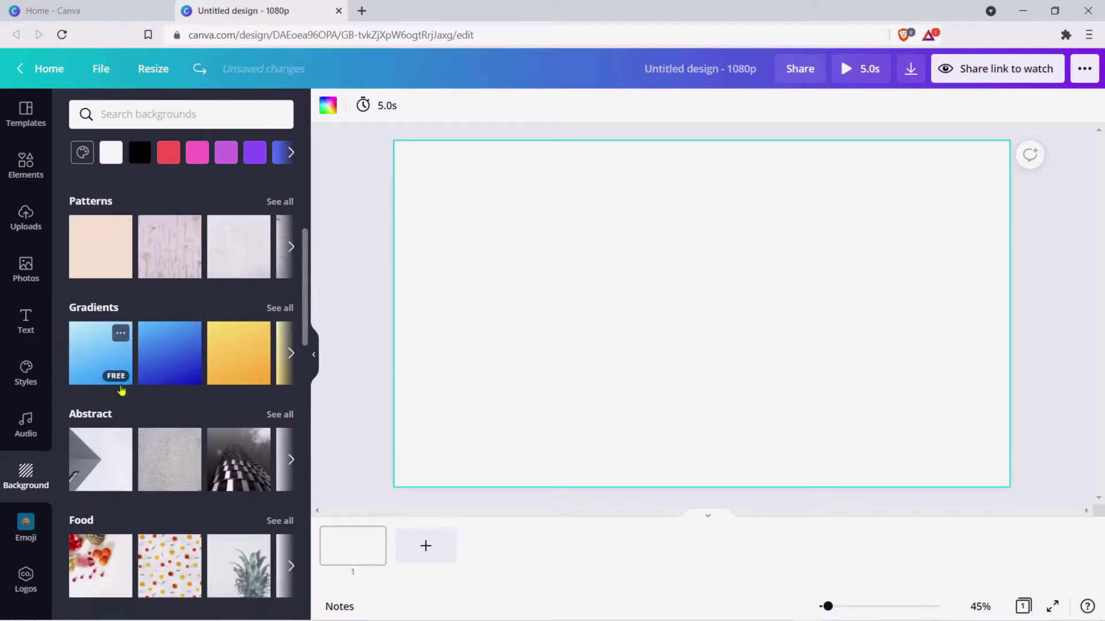
{"action": "scroll", "coordinate": [121, 390], "scroll_direction": "up", "scroll_amount": 4}
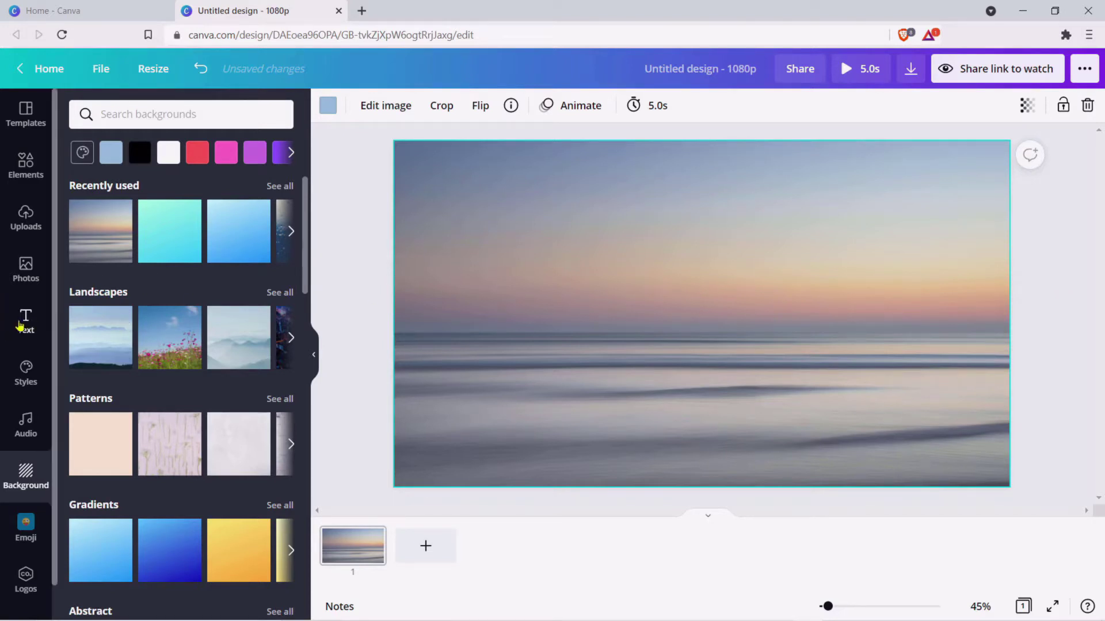
{"action": "left_click", "coordinate": [23, 322]}
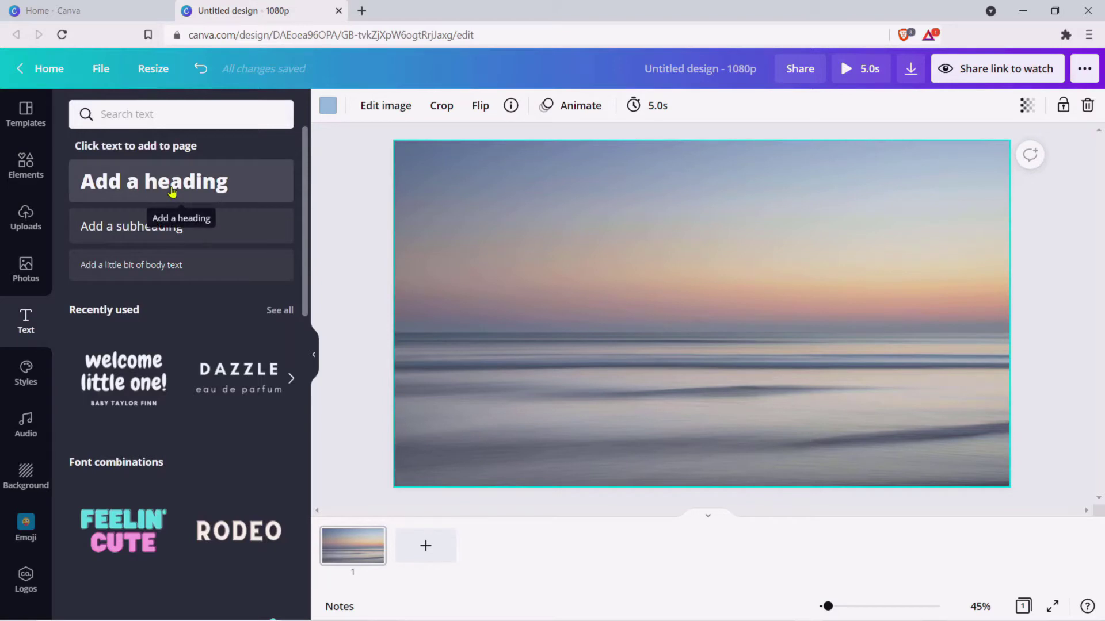
Step: Add a heading and replace its placeholder with 'Summer' and 'Holidays' on two lines
{"action": "left_click", "coordinate": [172, 192]}
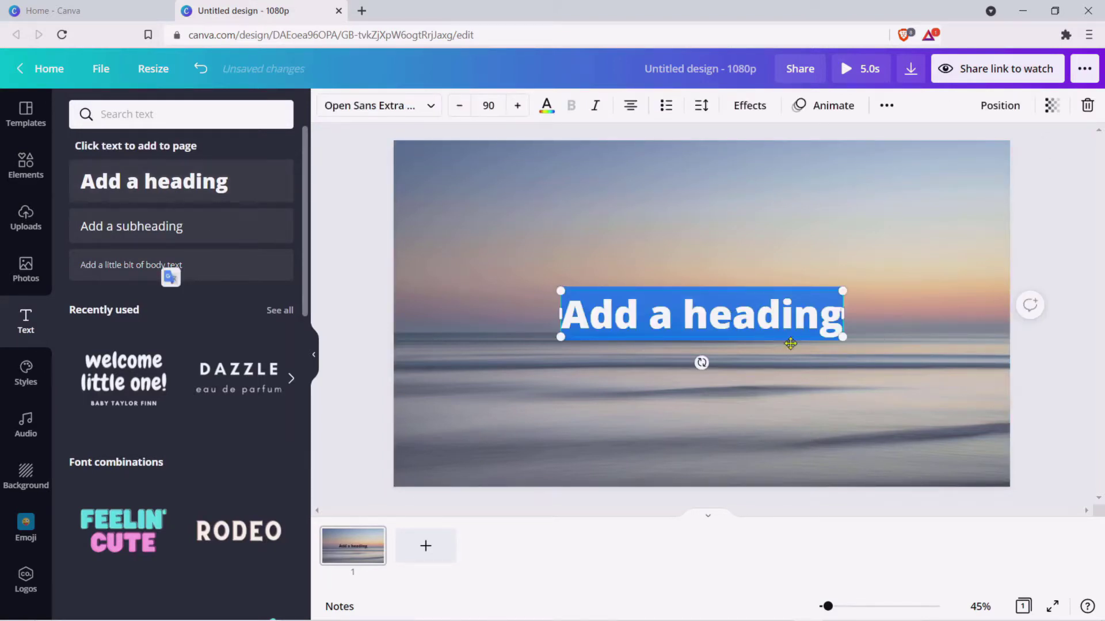
{"action": "left_click", "coordinate": [836, 311]}
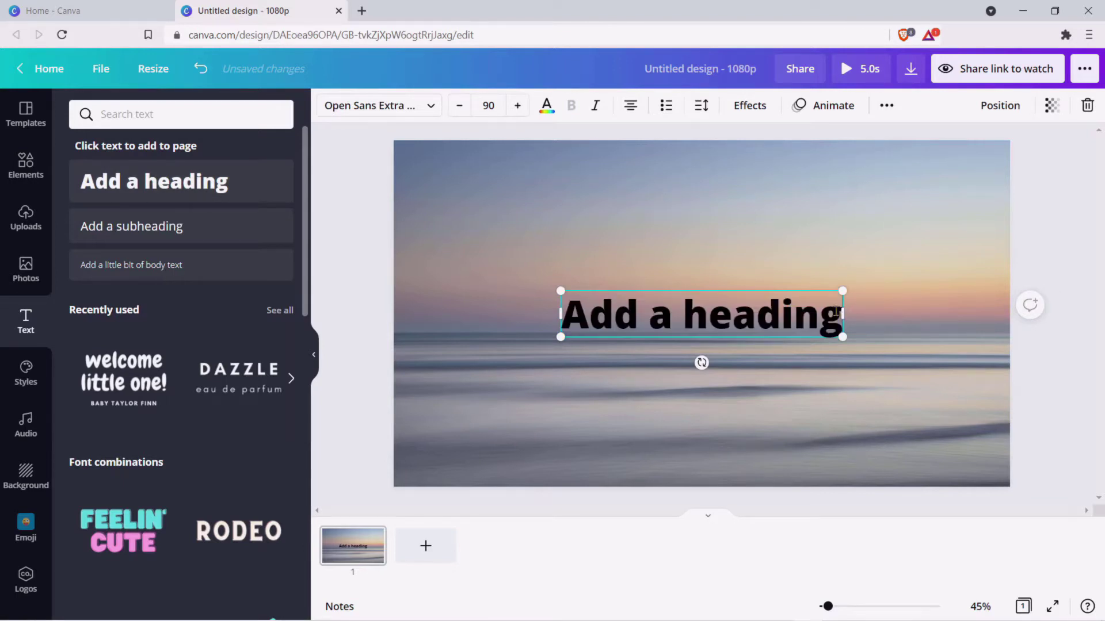
{"action": "key", "text": "BackSpace"}
{"action": "key", "text": "BackSpace"}
{"action": "key", "text": "BackSpace"}
{"action": "key", "text": "BackSpace"}
{"action": "key", "text": "BackSpace"}
{"action": "key", "text": "BackSpace"}
{"action": "key", "text": "BackSpace"}
{"action": "key", "text": "BackSpace"}
{"action": "key", "text": "BackSpace"}
{"action": "key", "text": "BackSpace"}
{"action": "key", "text": "BackSpace"}
{"action": "key", "text": "BackSpace"}
{"action": "key", "text": "BackSpace"}
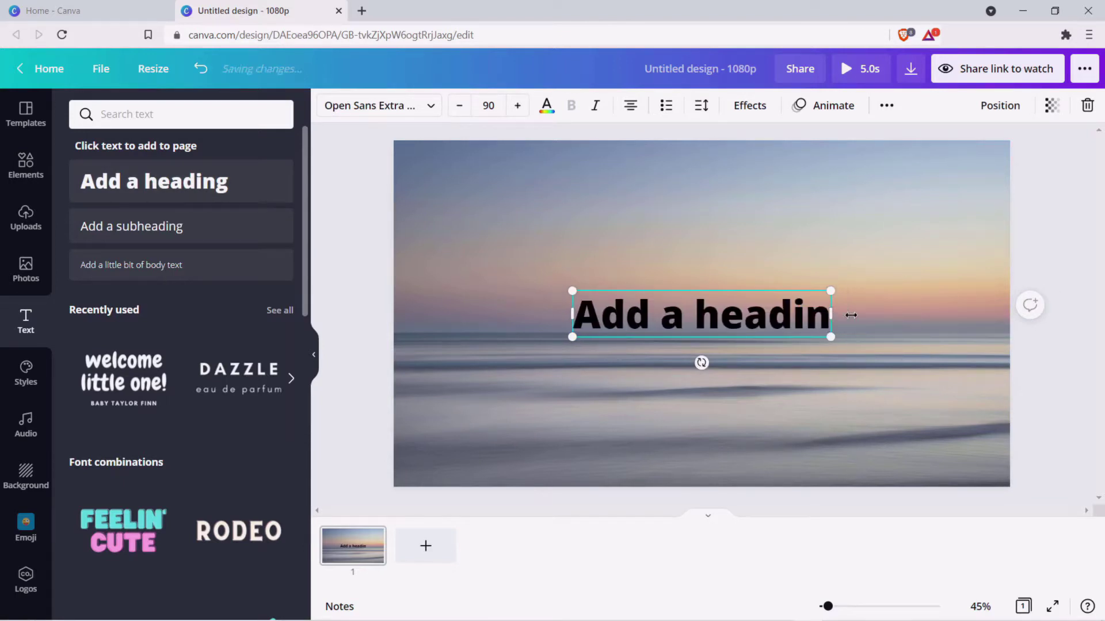
{"action": "type", "text": "S"}
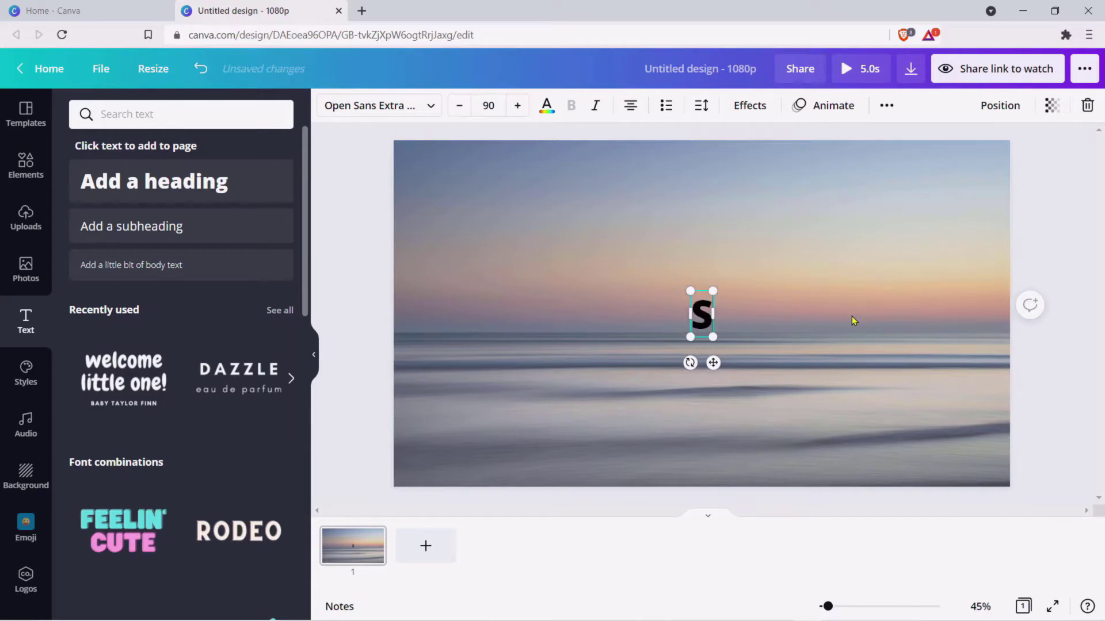
{"action": "type", "text": "ummer"}
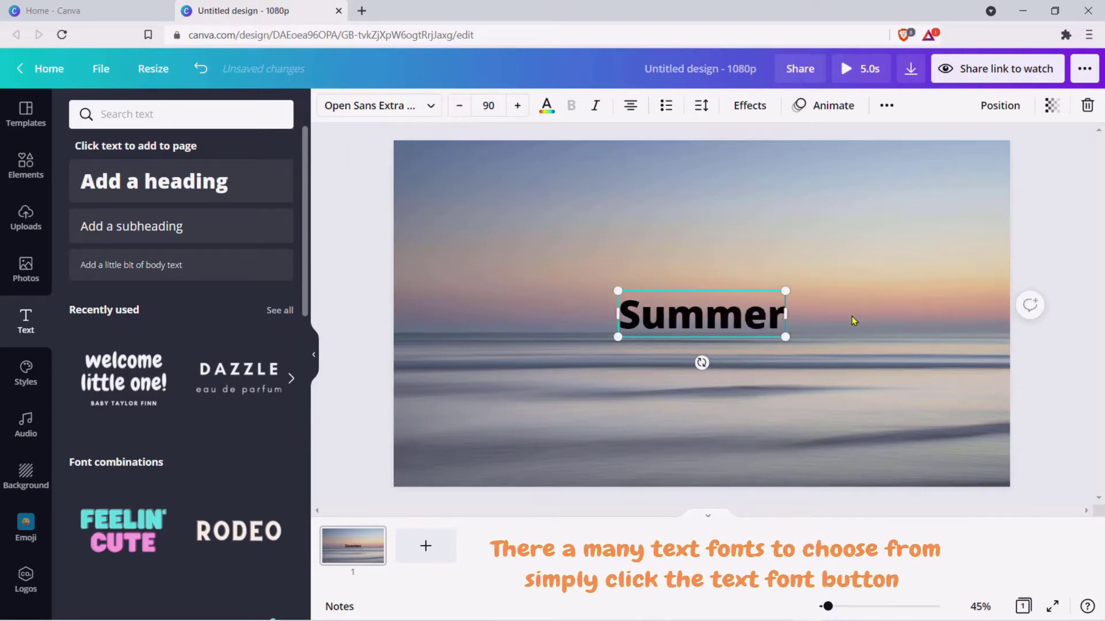
{"action": "key", "text": "Return"}
{"action": "type", "text": "Holidays"}
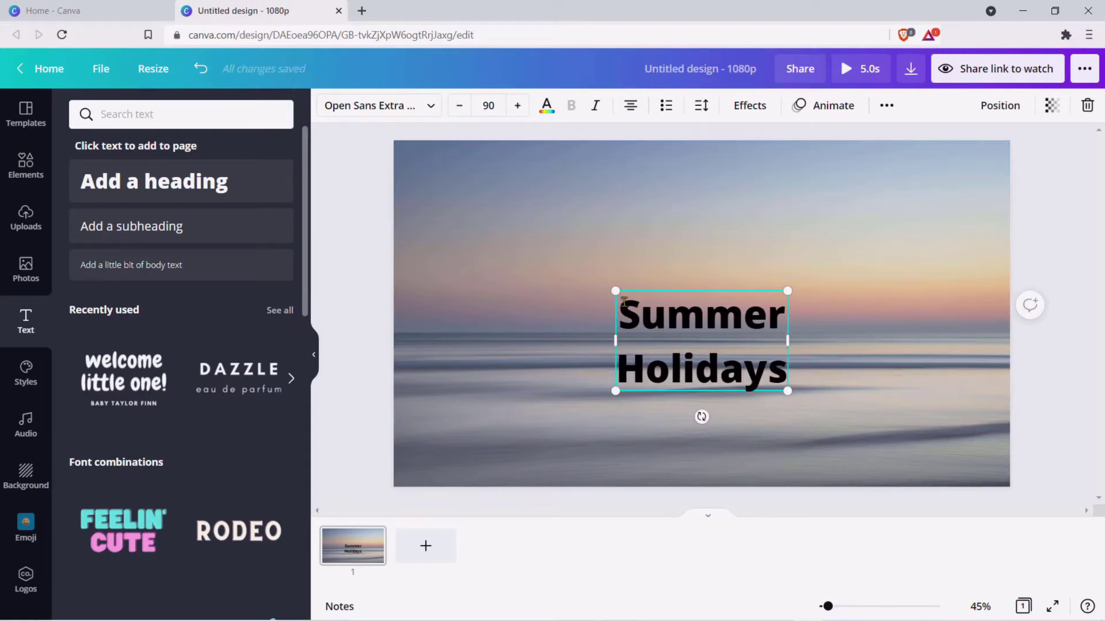
Step: Enlarge the Summer Holidays heading to nearly fill the page and centre it
{"action": "left_click_drag", "start_coordinate": [615, 288], "coordinate": [432, 184]}
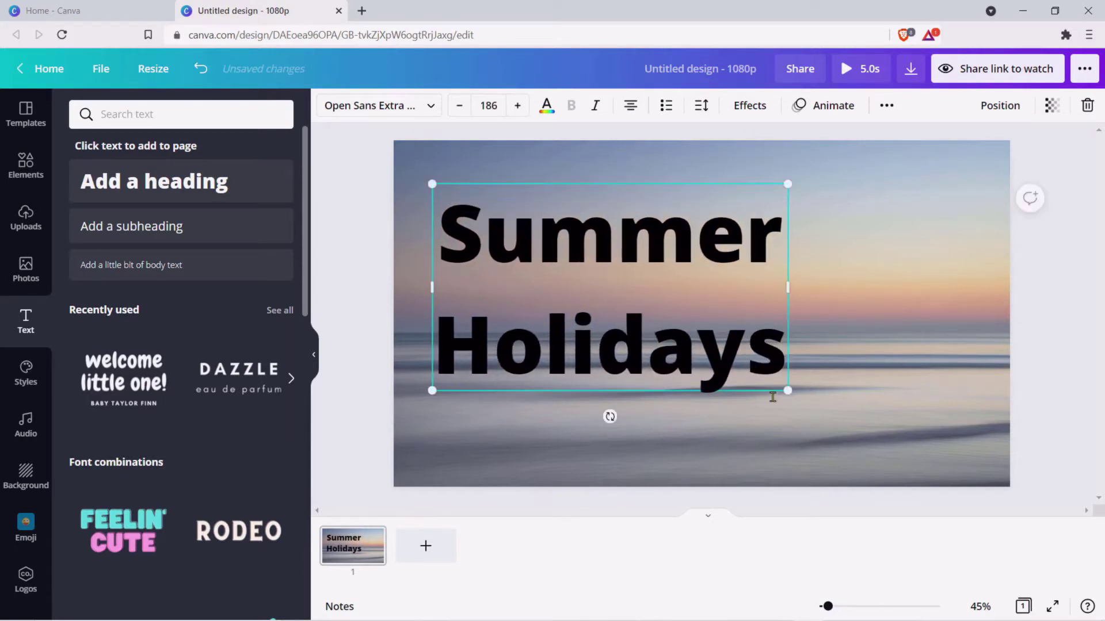
{"action": "left_click_drag", "start_coordinate": [787, 393], "coordinate": [991, 452]}
{"action": "left_click", "coordinate": [991, 285]}
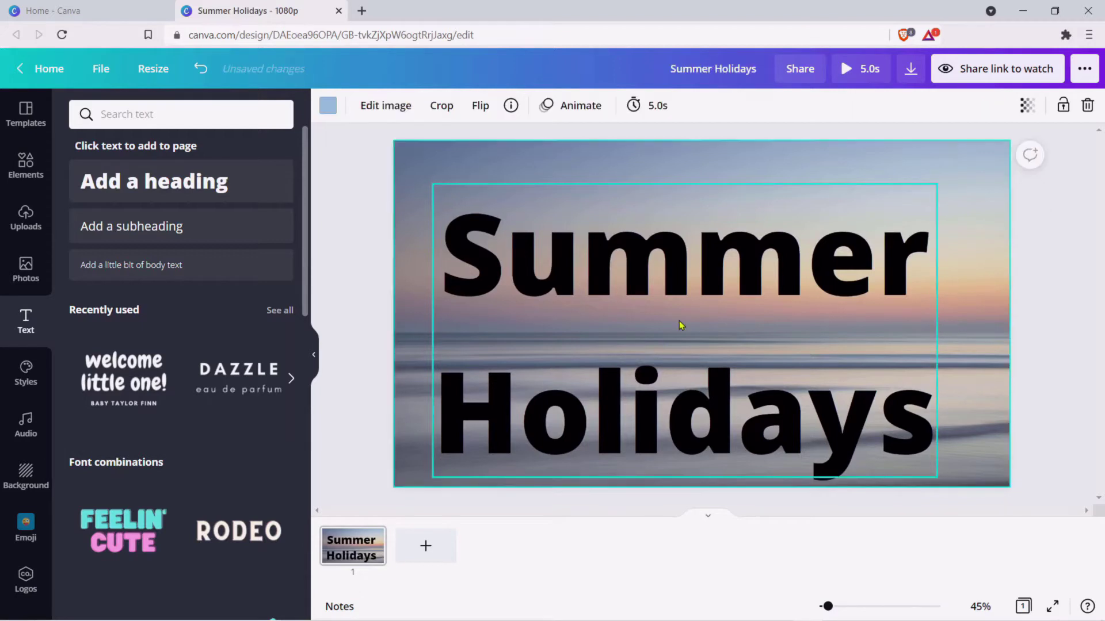
{"action": "left_click_drag", "start_coordinate": [681, 322], "coordinate": [697, 300]}
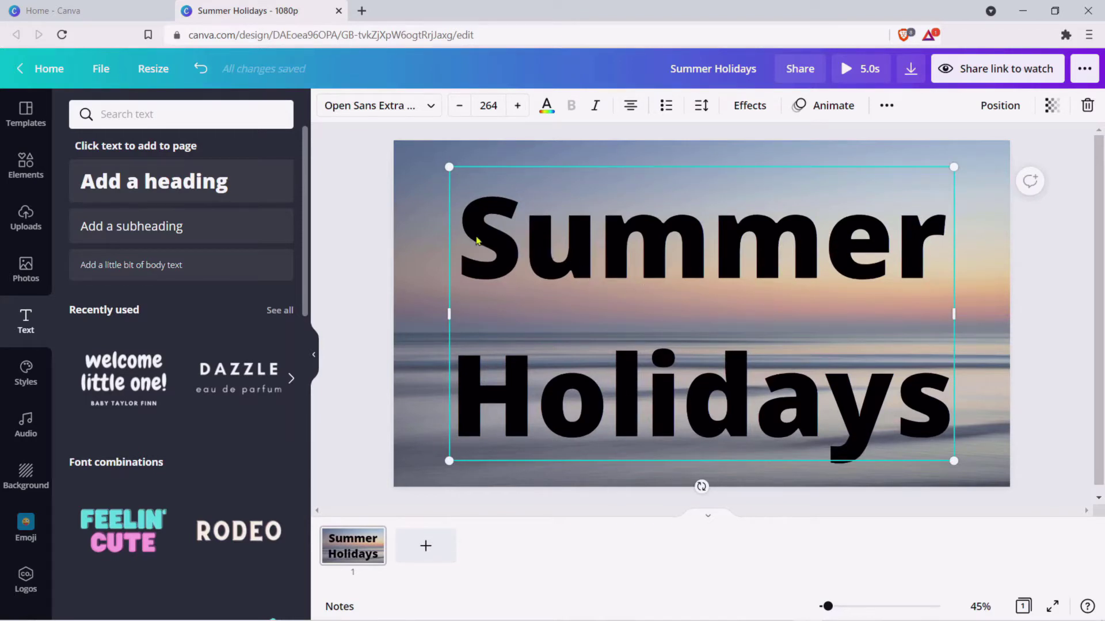
Step: Tighten the heading's line spacing to 1.05 and re-centre it on the page
{"action": "left_click_drag", "start_coordinate": [477, 241], "coordinate": [926, 404]}
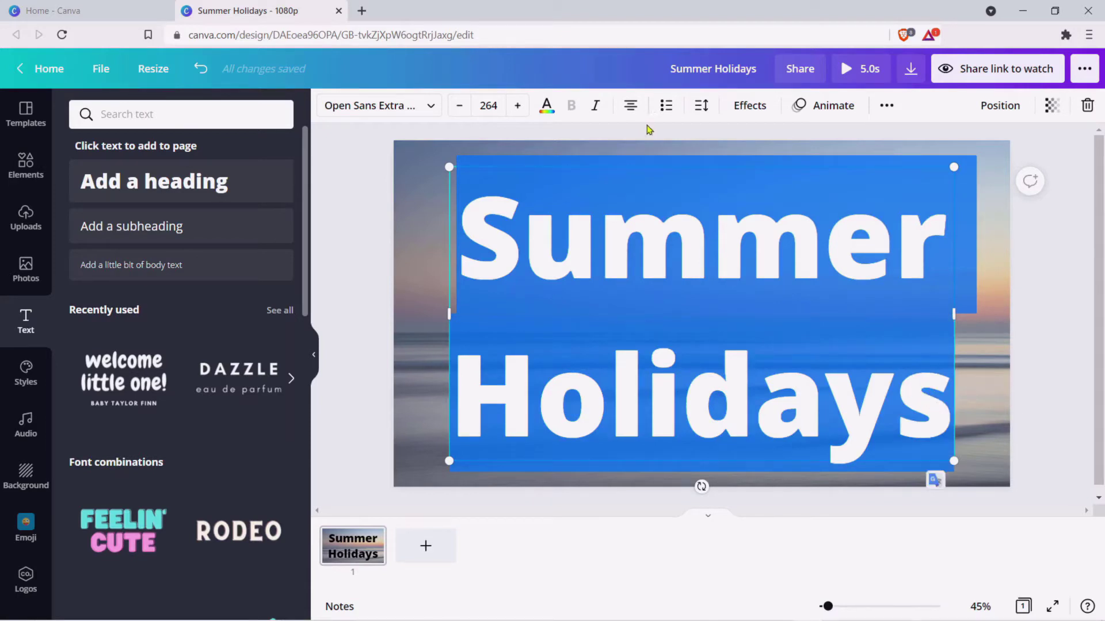
{"action": "left_click", "coordinate": [702, 106]}
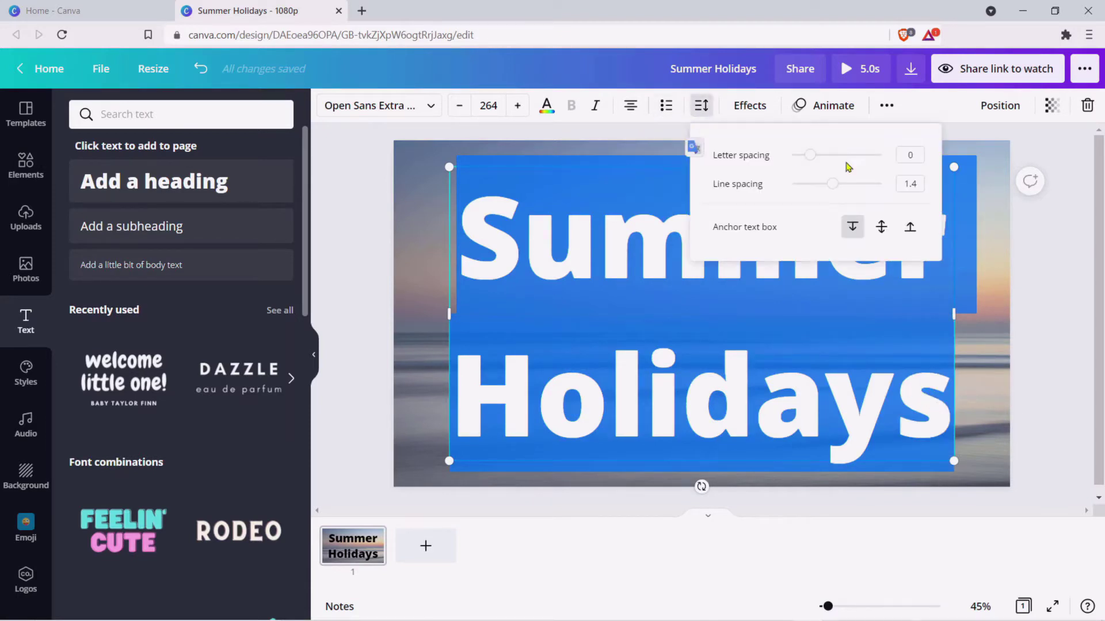
{"action": "left_click_drag", "start_coordinate": [830, 192], "coordinate": [818, 193]}
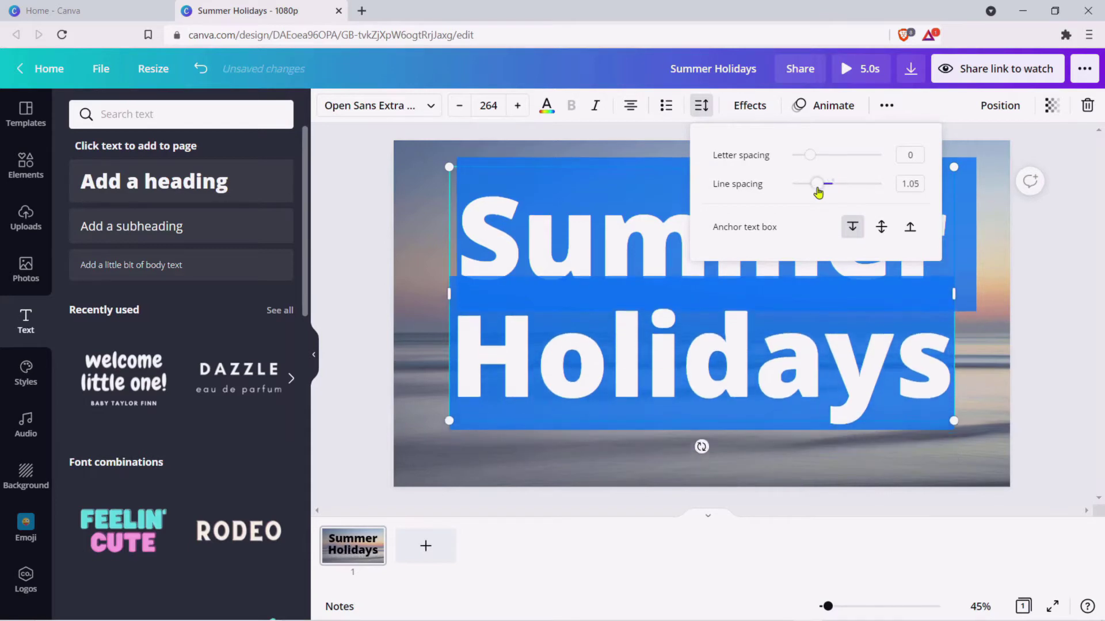
{"action": "left_click", "coordinate": [987, 361]}
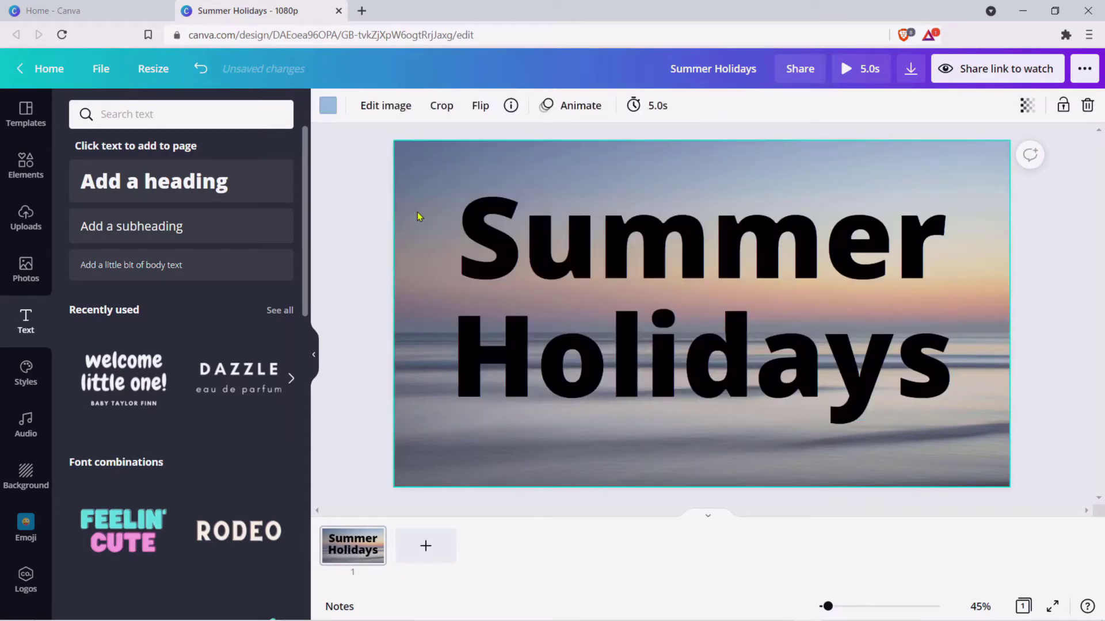
{"action": "left_click_drag", "start_coordinate": [830, 320], "coordinate": [827, 330]}
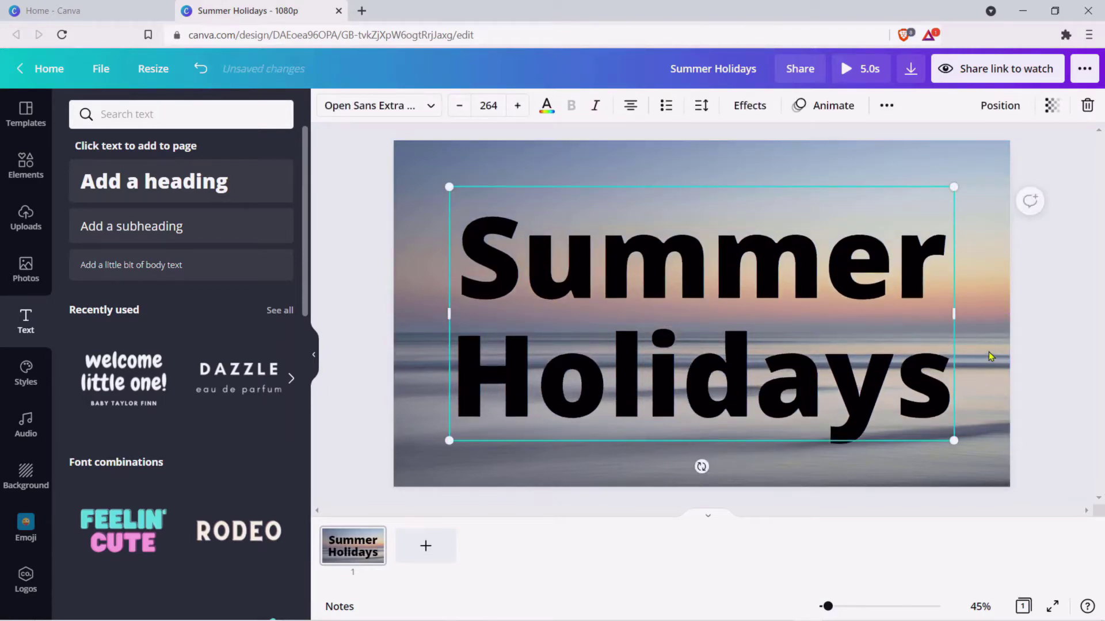
{"action": "left_click", "coordinate": [990, 356]}
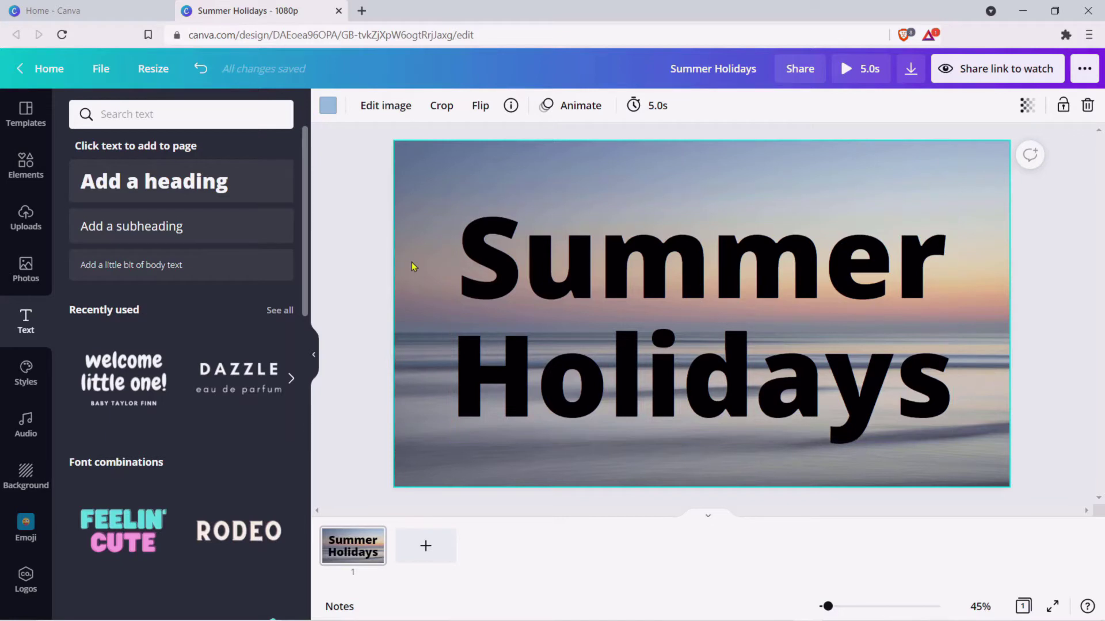
Step: Colour the Summer Holidays text bright green #78F842 with the custom colour picker
{"action": "left_click", "coordinate": [501, 264]}
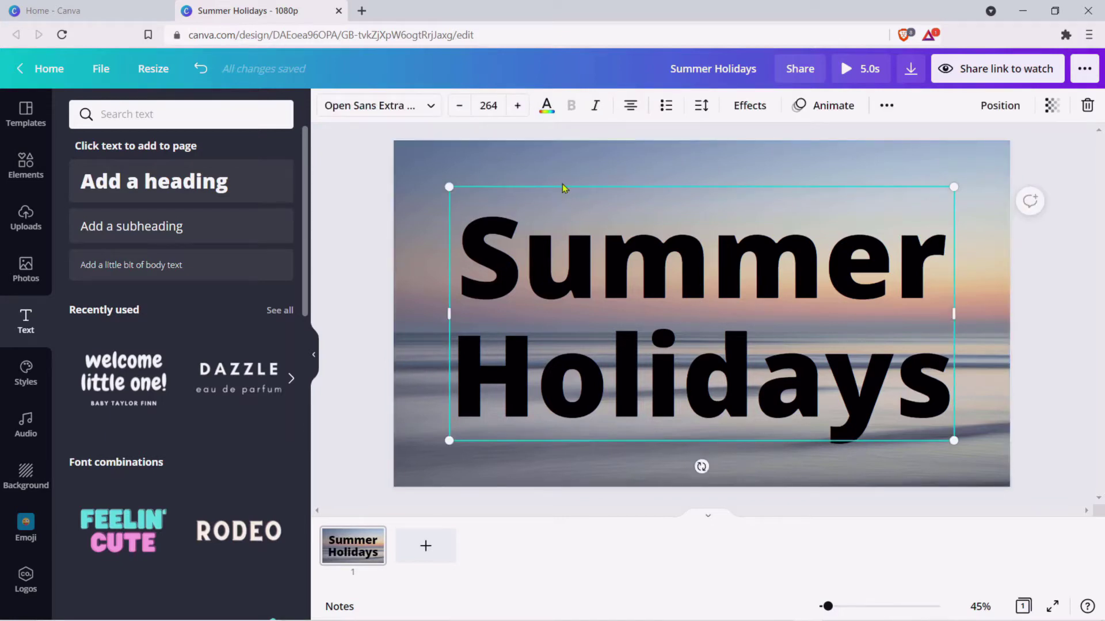
{"action": "left_click", "coordinate": [547, 106]}
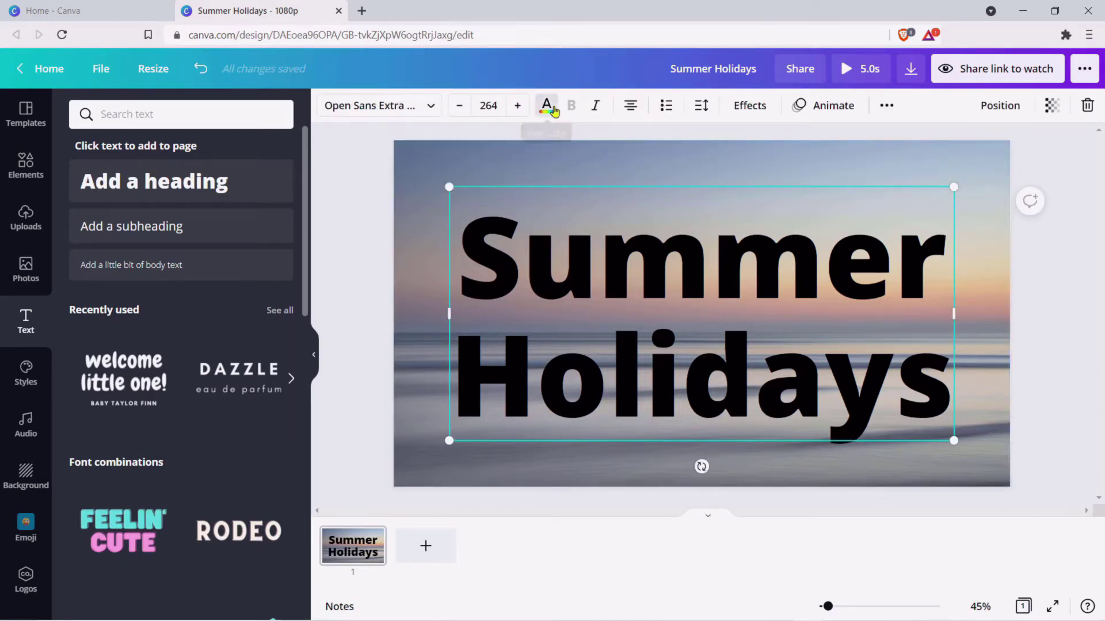
{"action": "left_click", "coordinate": [123, 431]}
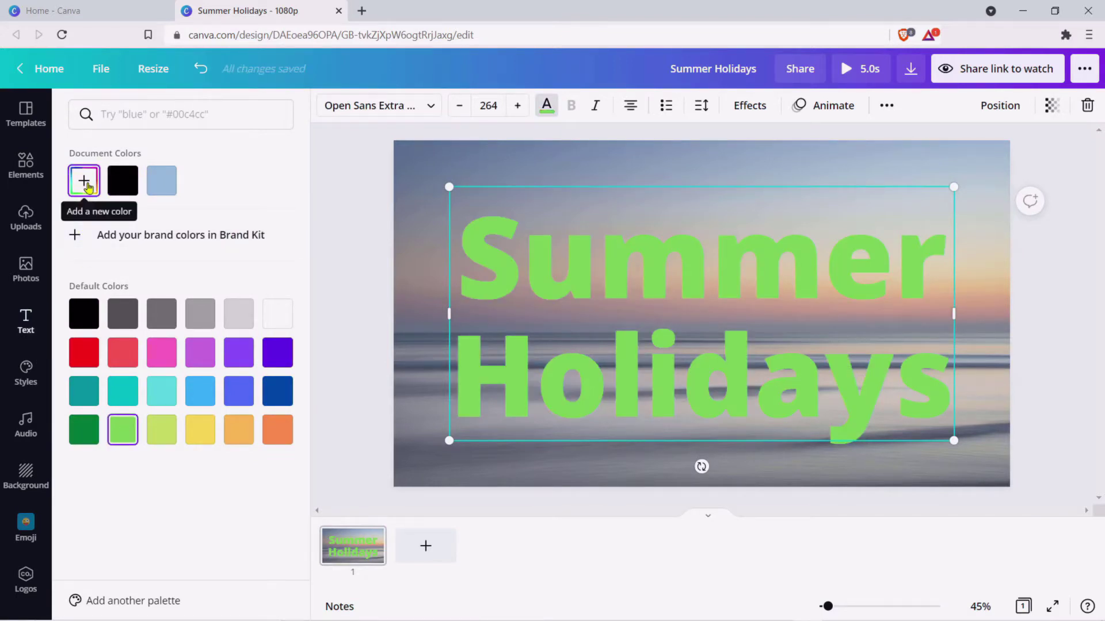
{"action": "left_click", "coordinate": [86, 185]}
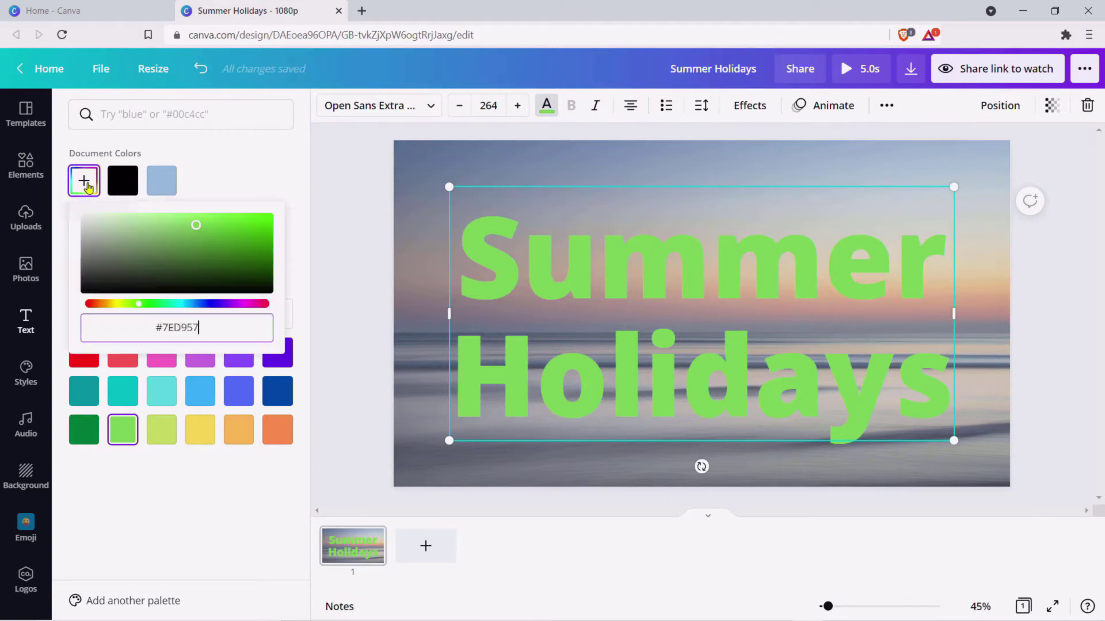
{"action": "left_click", "coordinate": [201, 225]}
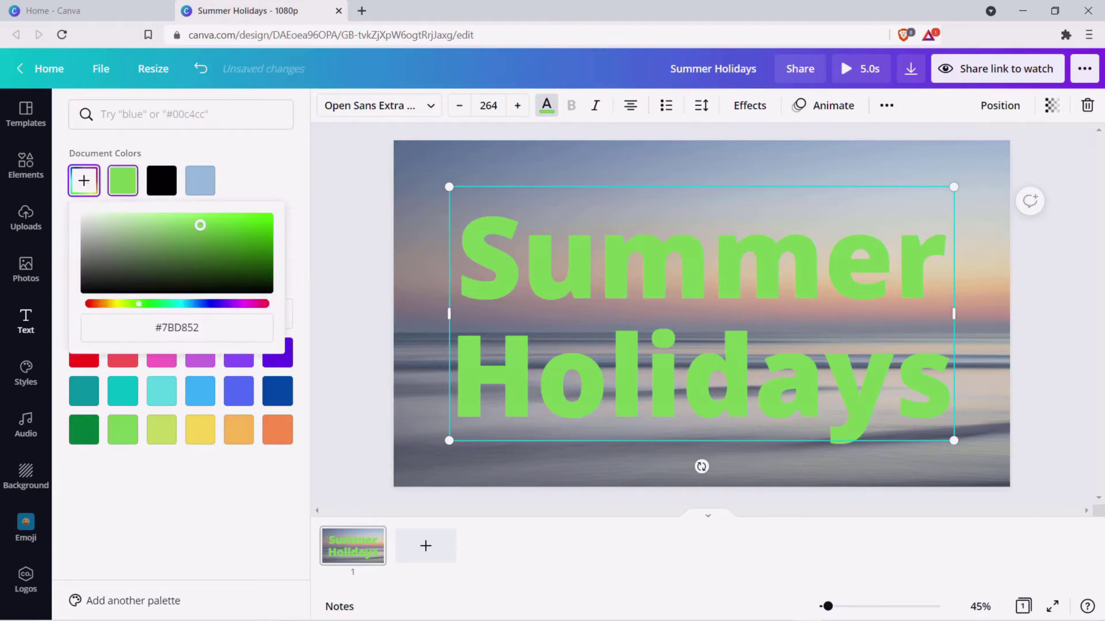
{"action": "left_click", "coordinate": [204, 217]}
{"action": "mouse_move", "coordinate": [208, 217]}
{"action": "left_mouse_down"}
{"action": "mouse_move", "coordinate": [236, 217]}
{"action": "mouse_move", "coordinate": [224, 217]}
{"action": "left_mouse_up"}
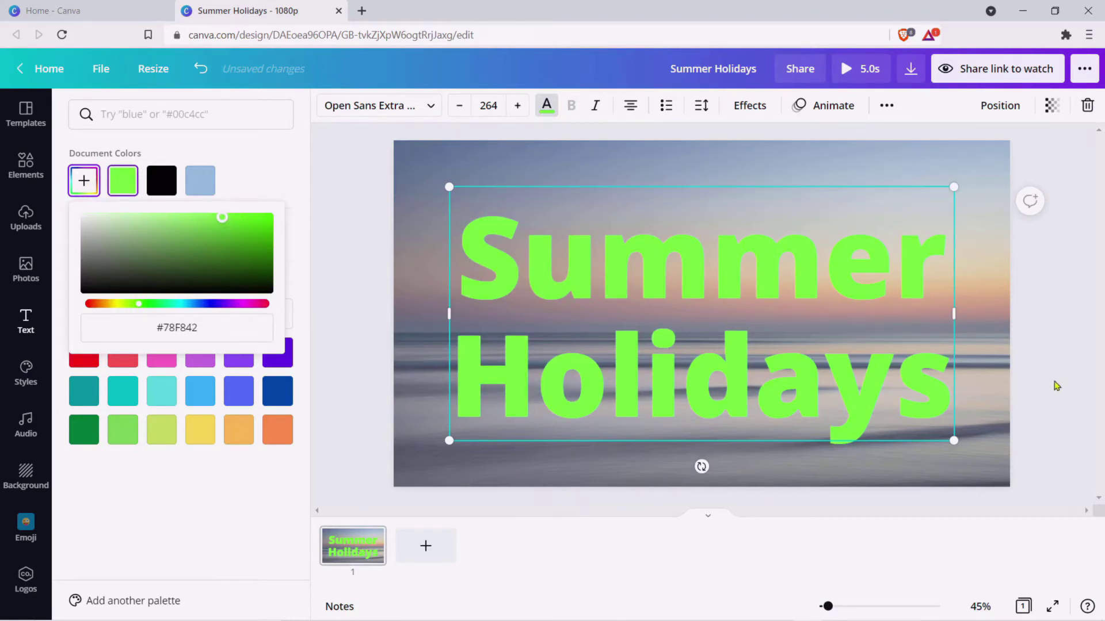
{"action": "key", "text": "Escape"}
Step: Download the Canva design as an MP4 video
{"action": "left_click", "coordinate": [998, 469]}
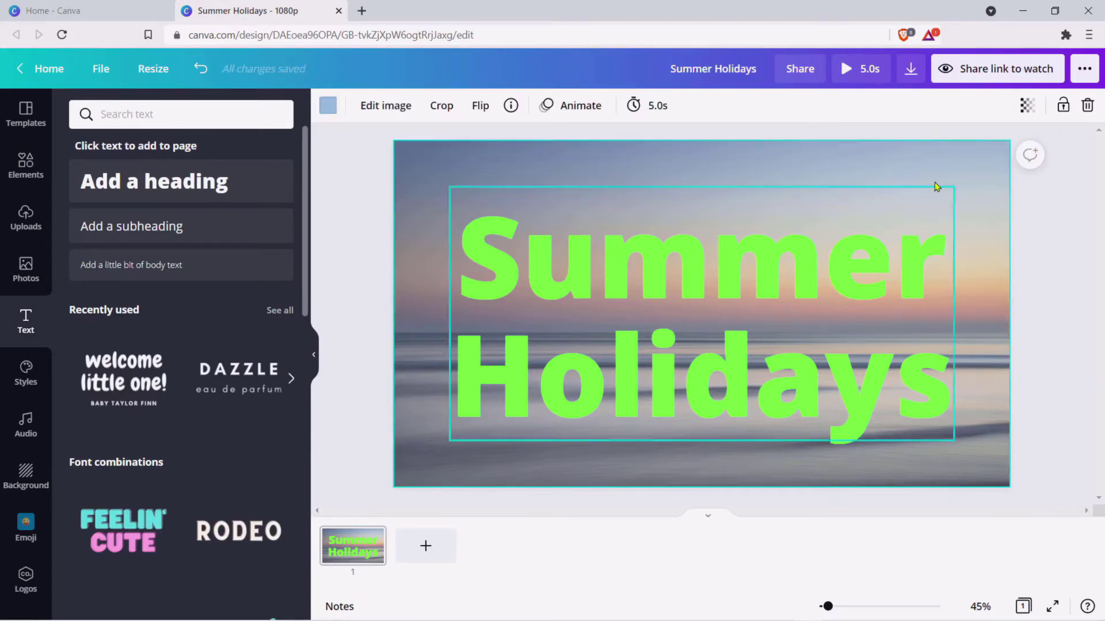
{"action": "left_click", "coordinate": [913, 68]}
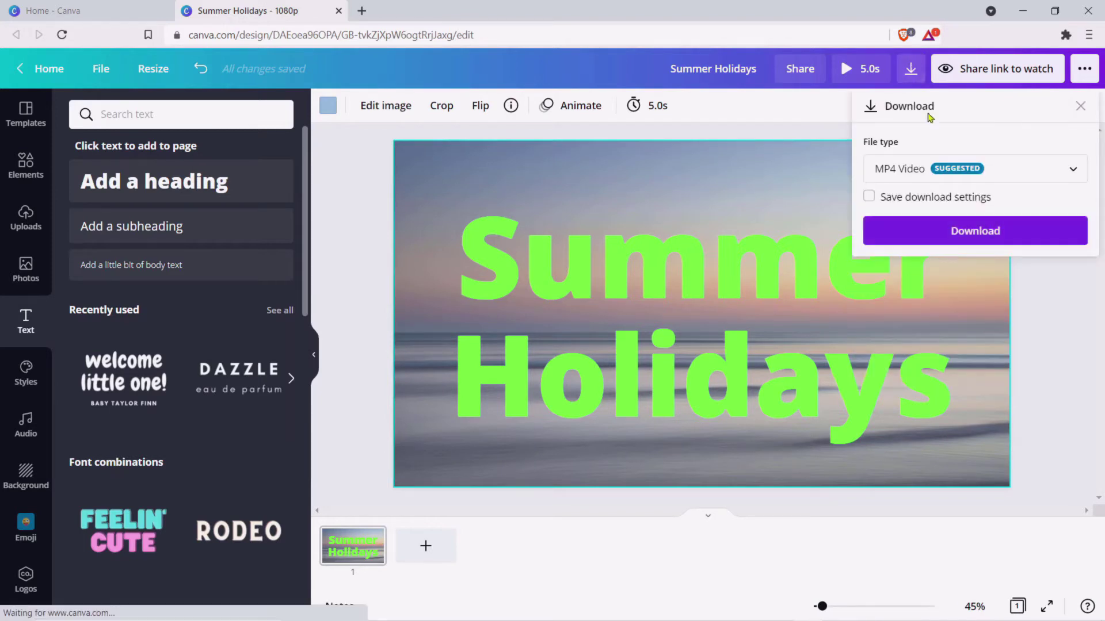
{"action": "left_click", "coordinate": [946, 230]}
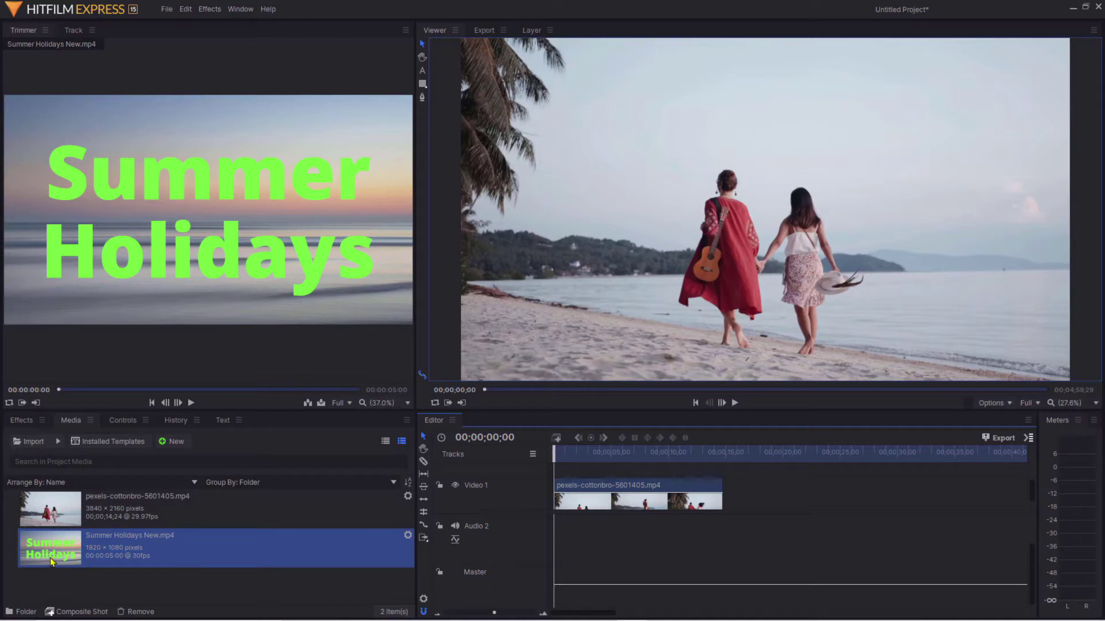
Step: Place Summer Holidays New.mp4 on Video 2 above the beach clip and fit it to frame
{"action": "left_click_drag", "start_coordinate": [51, 561], "coordinate": [195, 541]}
{"action": "left_click_drag", "start_coordinate": [478, 500], "coordinate": [557, 472]}
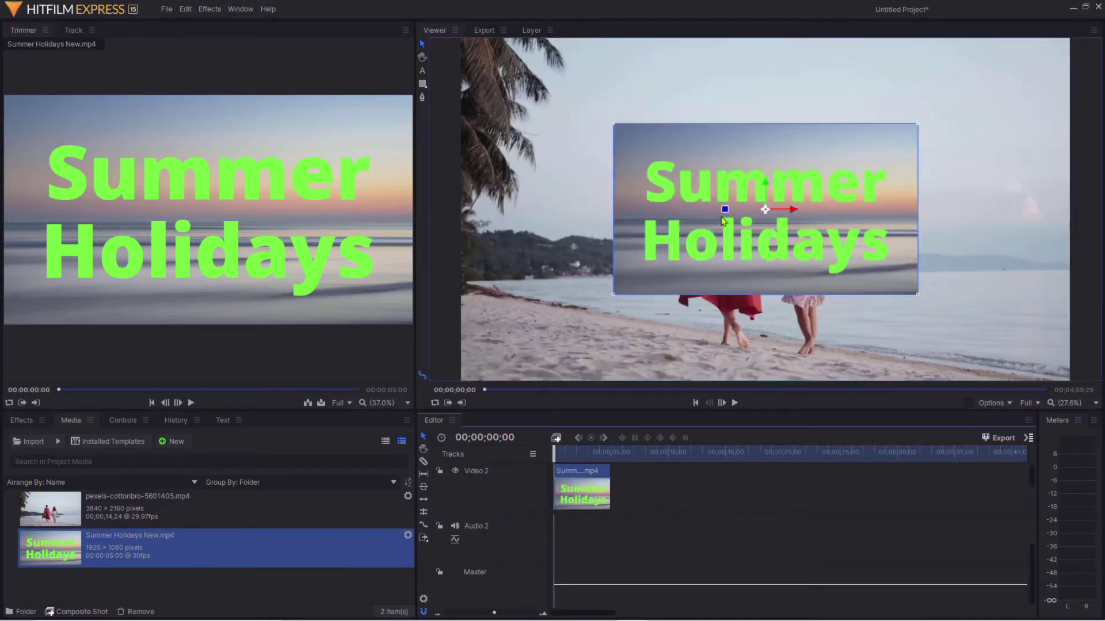
{"action": "right_click", "coordinate": [578, 493]}
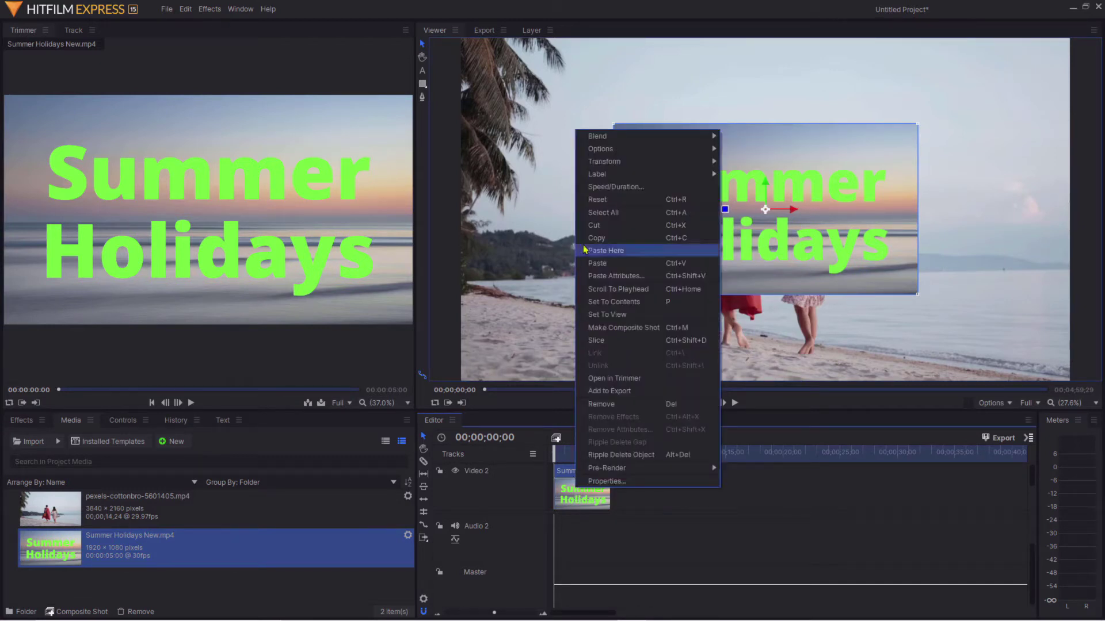
{"action": "mouse_move", "coordinate": [616, 163]}
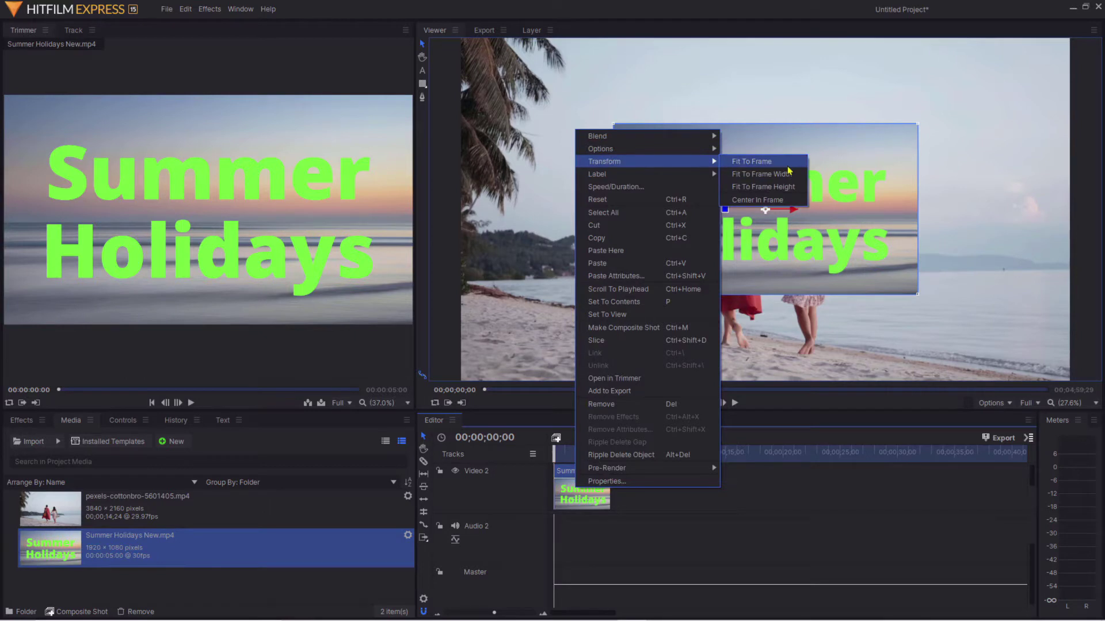
{"action": "left_click", "coordinate": [762, 173]}
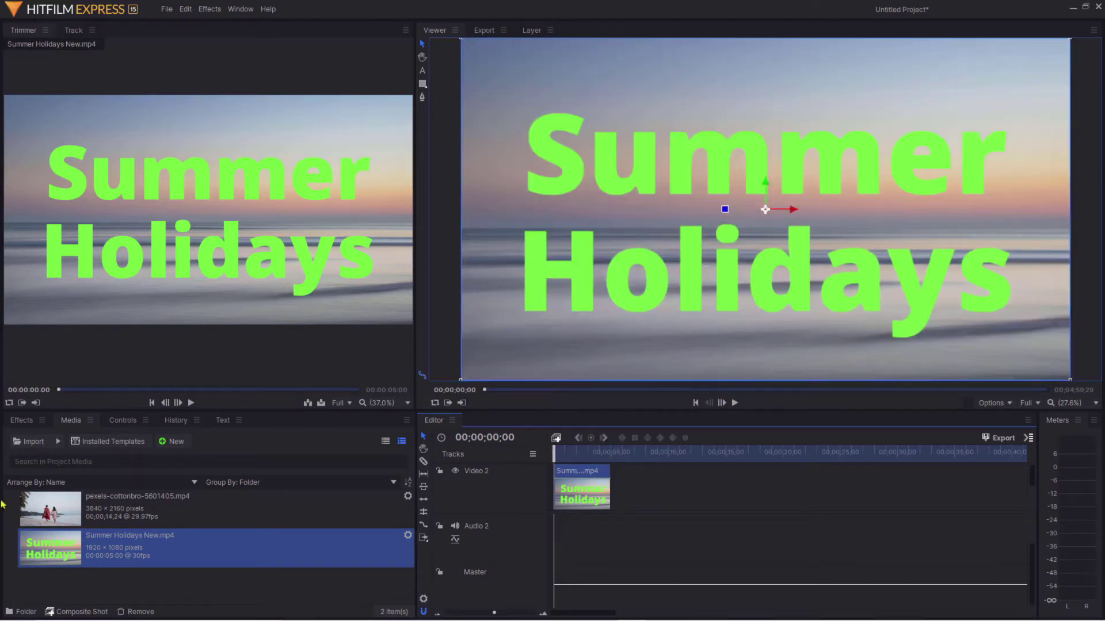
{"action": "left_click", "coordinate": [20, 421]}
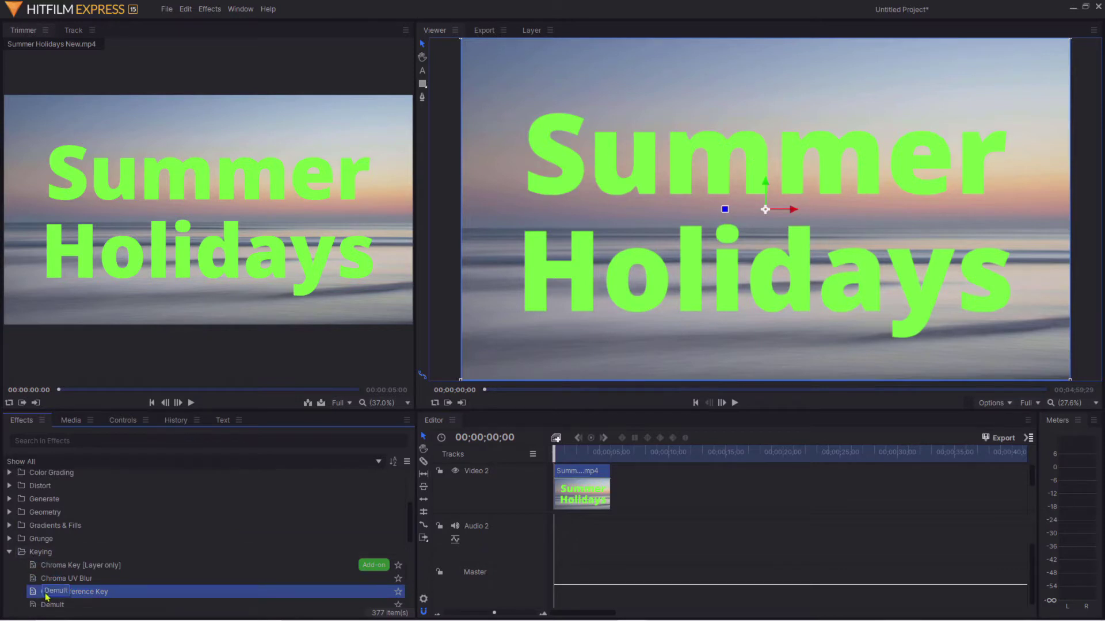
Step: Apply Color Difference Key to the Summer Holidays clip and preview the keyed composite
{"action": "left_click_drag", "start_coordinate": [394, 541], "coordinate": [572, 486]}
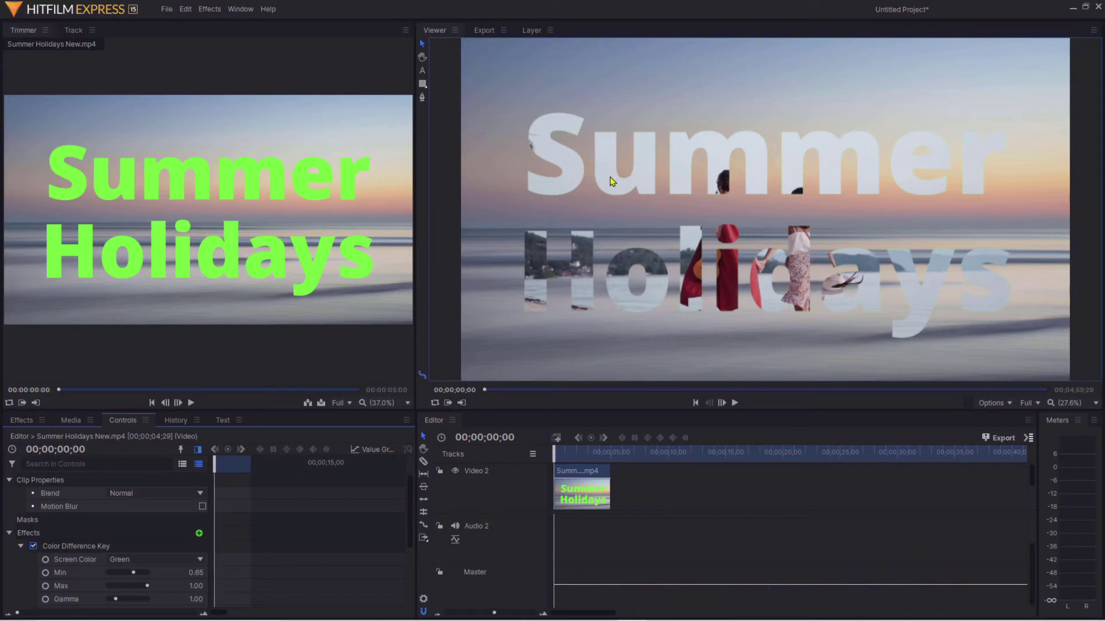
{"action": "left_click", "coordinate": [734, 403]}
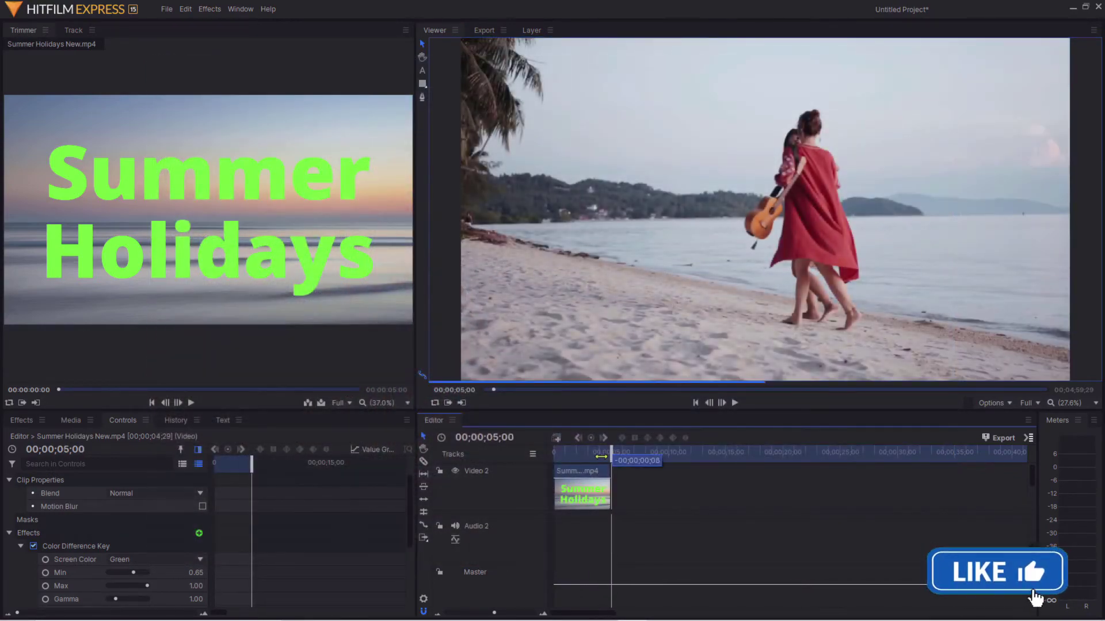
{"action": "left_click_drag", "start_coordinate": [614, 454], "coordinate": [570, 454]}
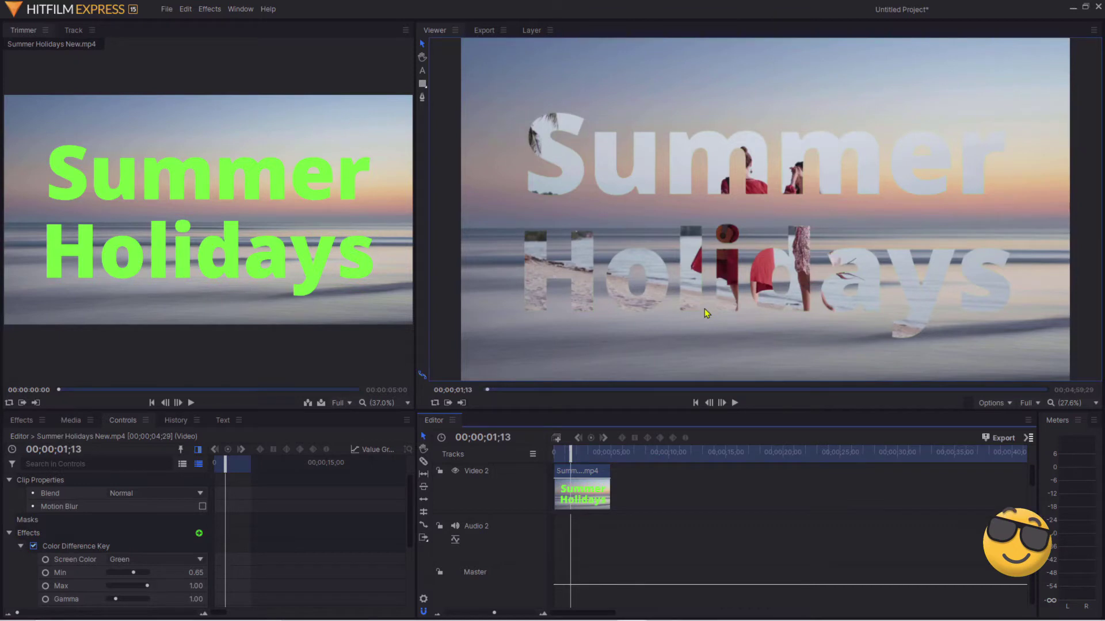
Step: Return to Canva and bring up text animations for the Summer Holidays title
{"action": "mouse_move", "coordinate": [817, 617]}
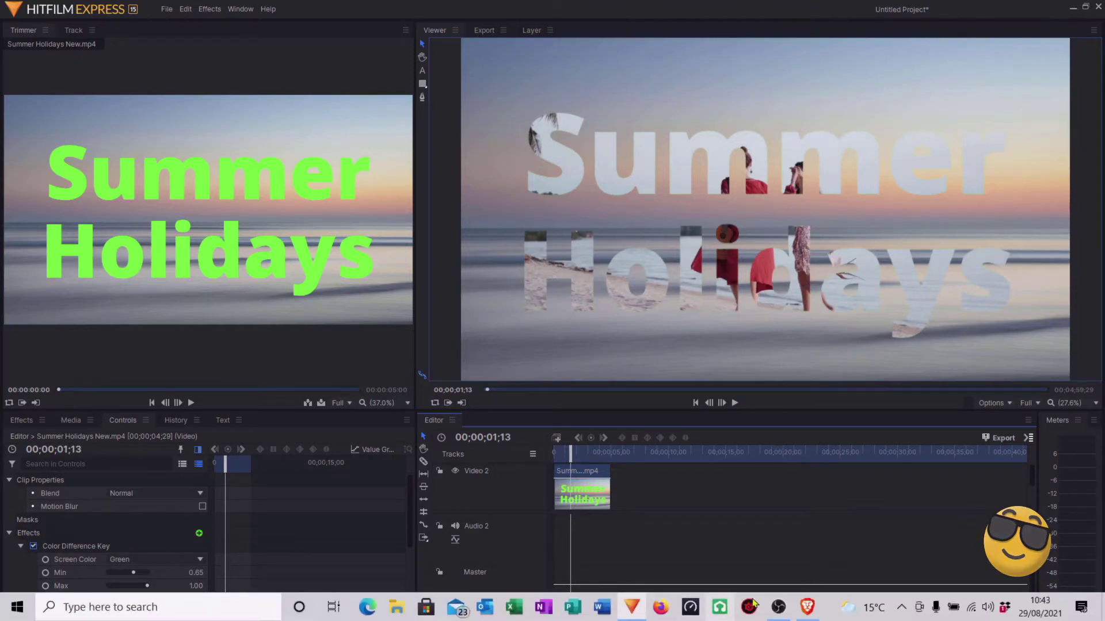
{"action": "left_click", "coordinate": [811, 612]}
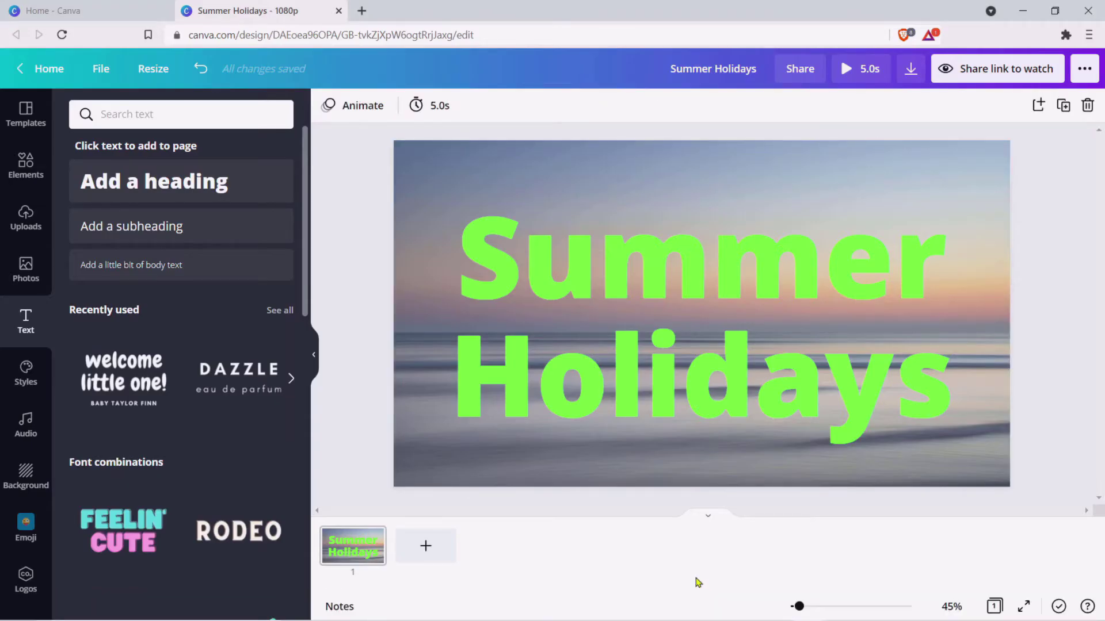
{"action": "left_click", "coordinate": [660, 344]}
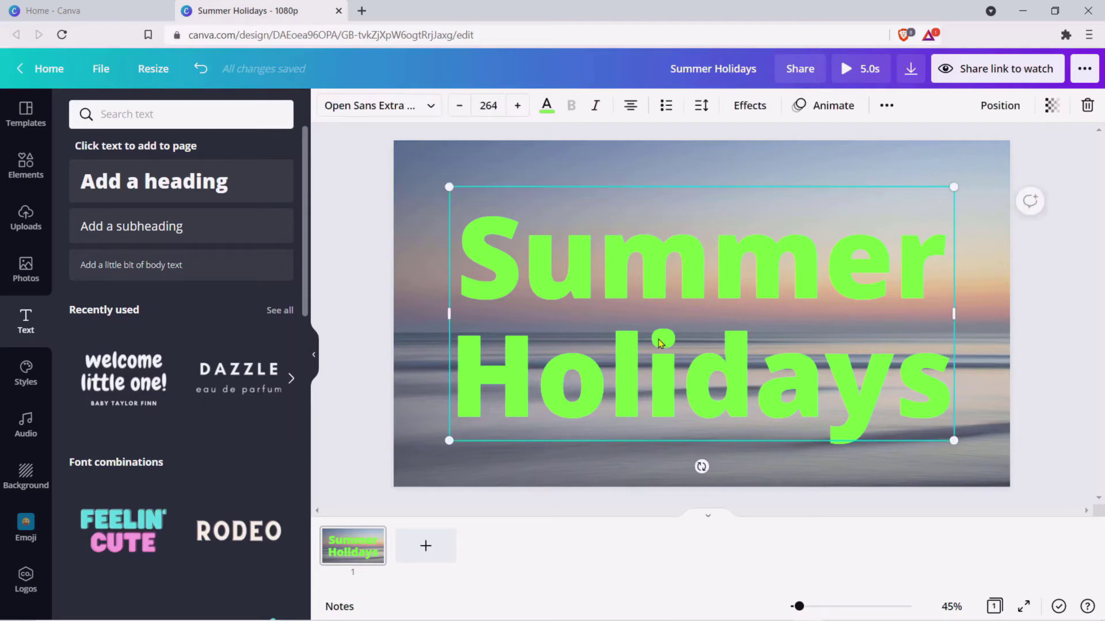
{"action": "left_click", "coordinate": [800, 113]}
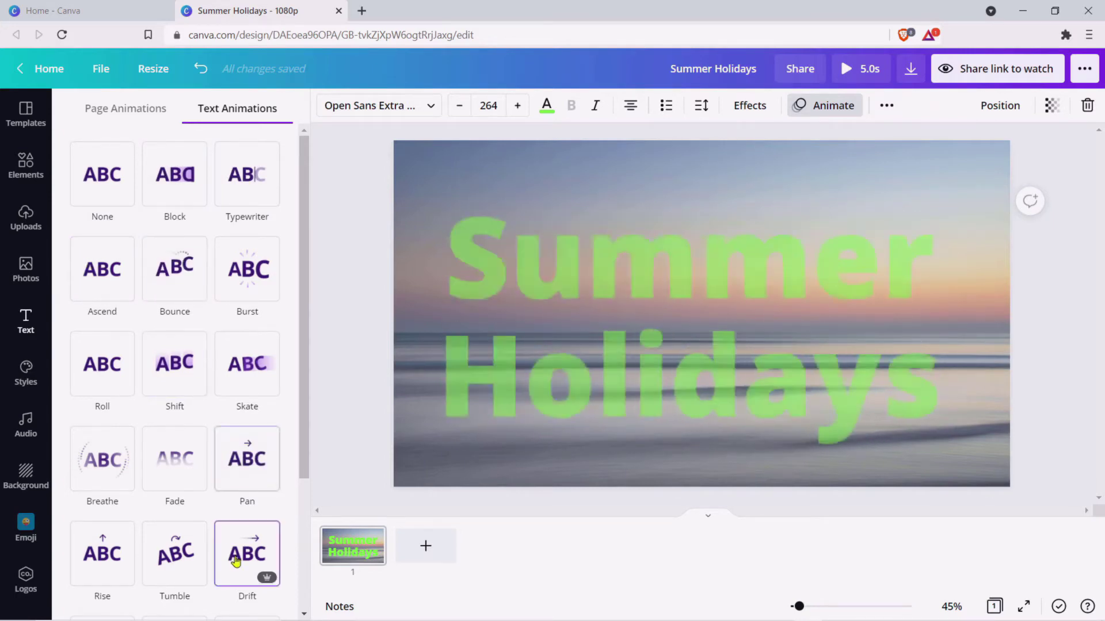
Step: Preview Breathe, Shift, Roll, Skate and Shift animations on the title, ending on Skate
{"action": "scroll", "coordinate": [239, 558], "scroll_direction": "down", "scroll_amount": 3}
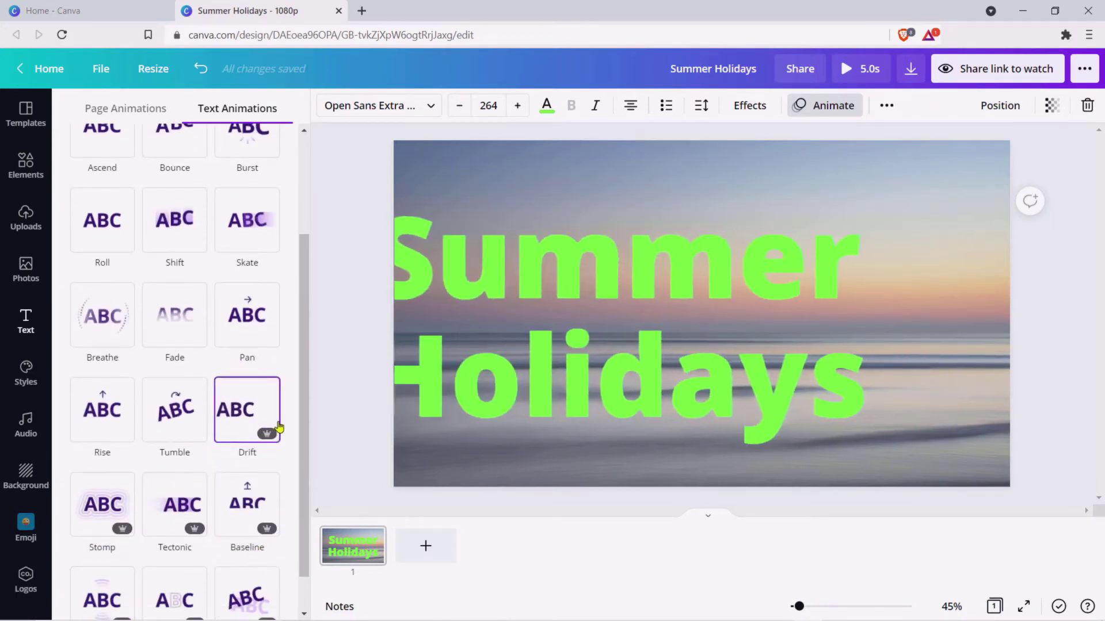
{"action": "left_click", "coordinate": [110, 342]}
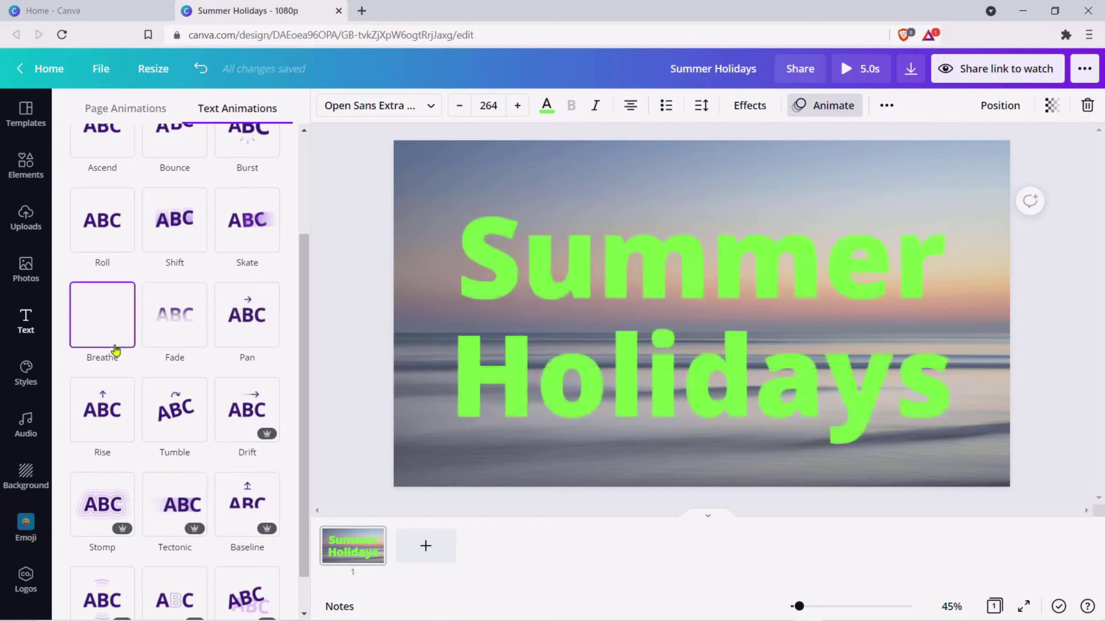
{"action": "scroll", "coordinate": [115, 348], "scroll_direction": "up", "scroll_amount": 1}
{"action": "left_click", "coordinate": [184, 302]}
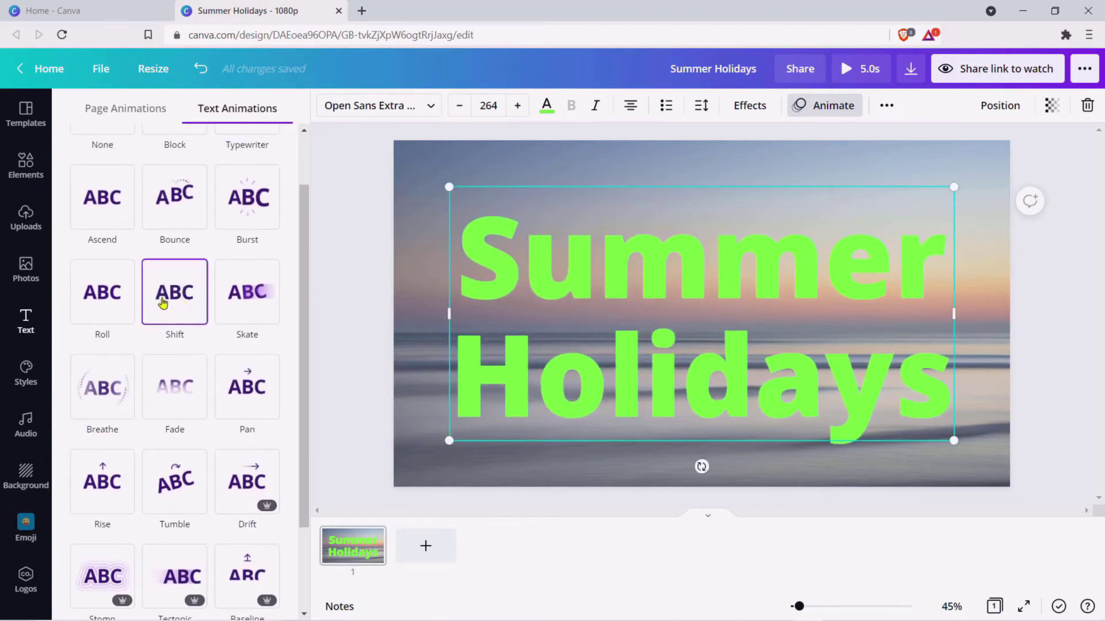
{"action": "left_click", "coordinate": [92, 301]}
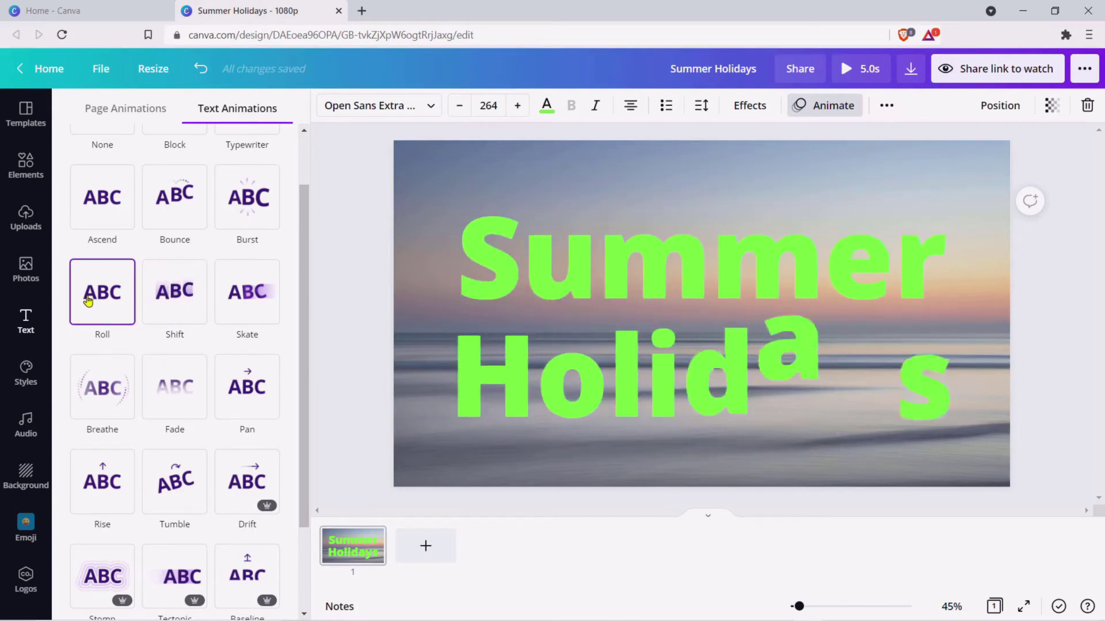
{"action": "left_click", "coordinate": [245, 299]}
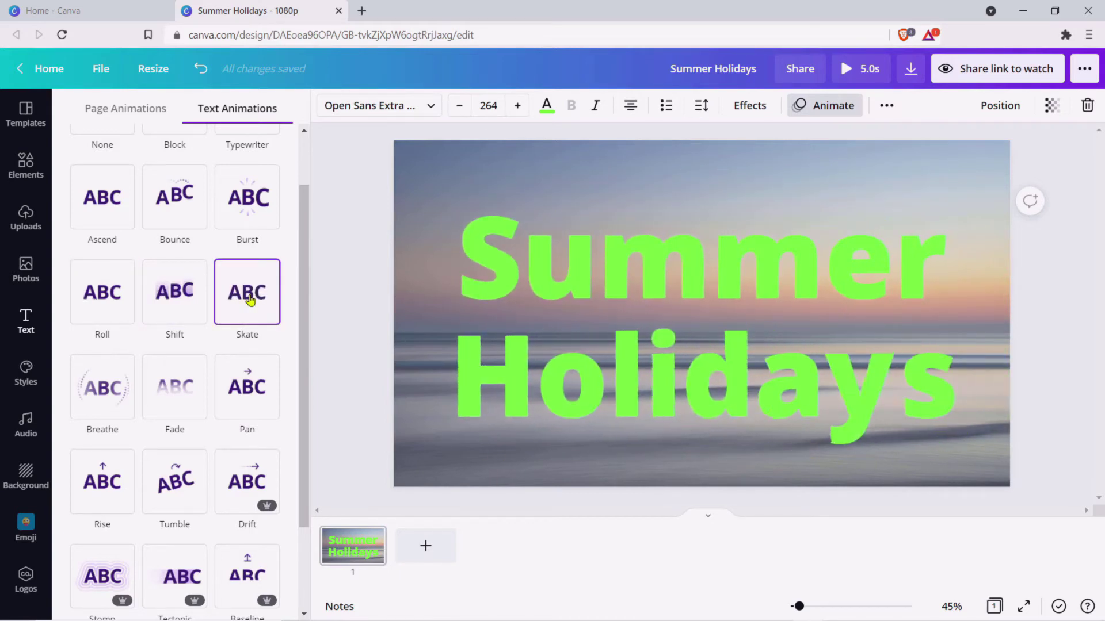
{"action": "left_click", "coordinate": [170, 304]}
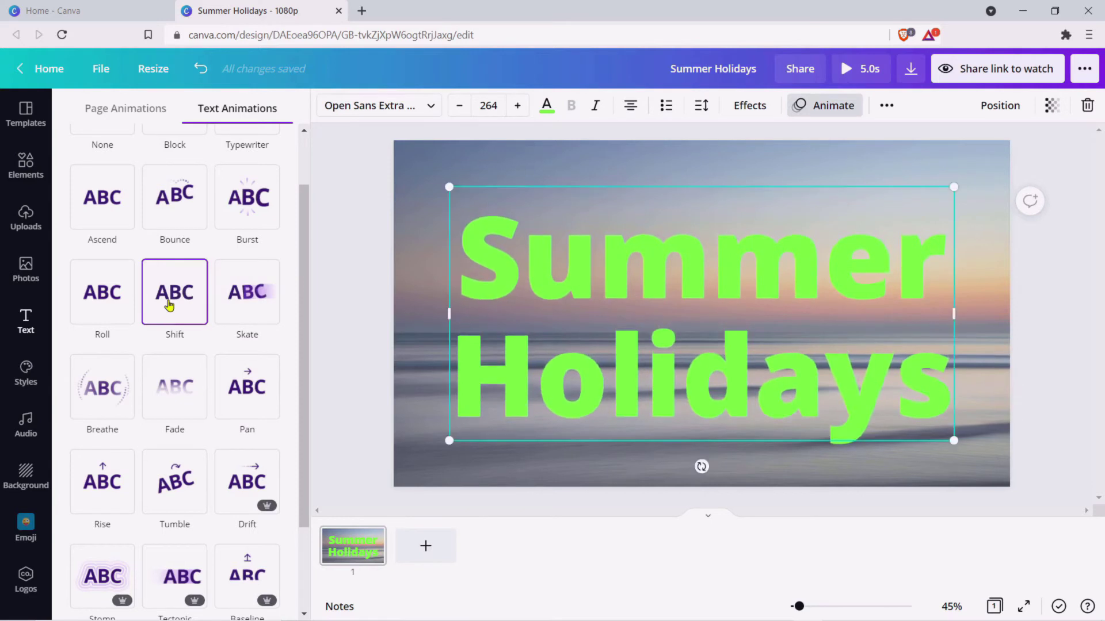
{"action": "left_click", "coordinate": [246, 305]}
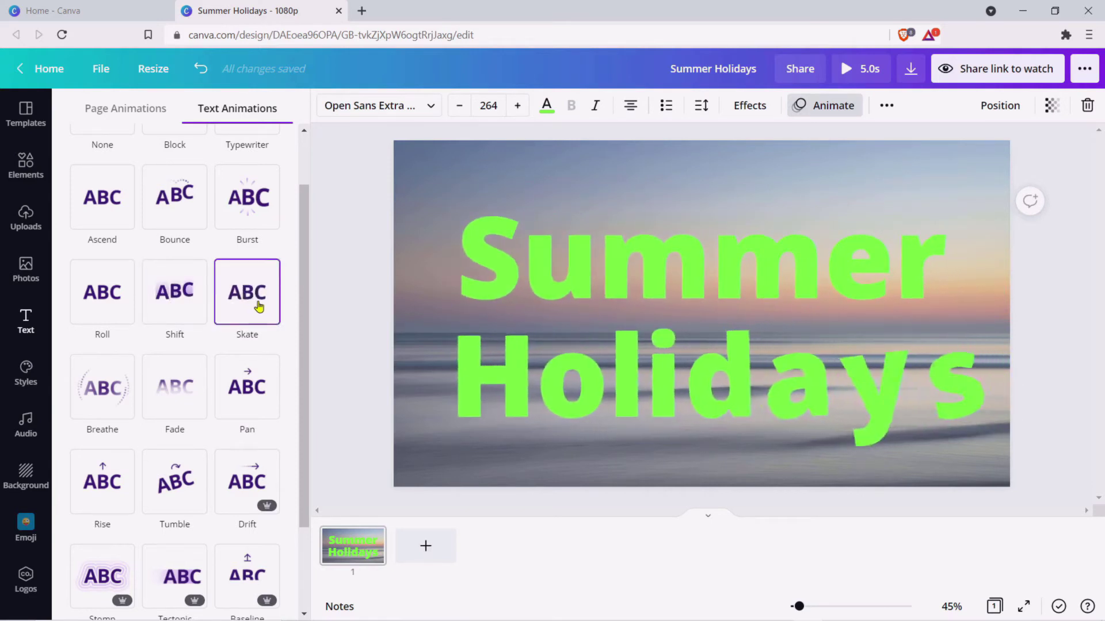
Step: Apply the Skate animation to the title and download the design as MP4 video
{"action": "left_click", "coordinate": [259, 306]}
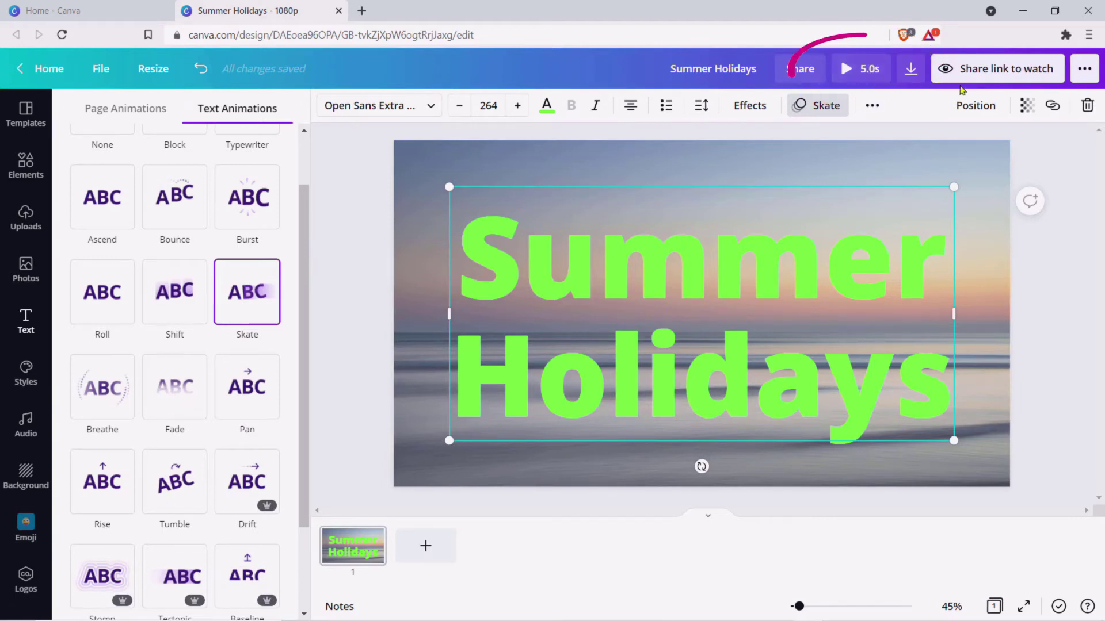
{"action": "left_click", "coordinate": [911, 70]}
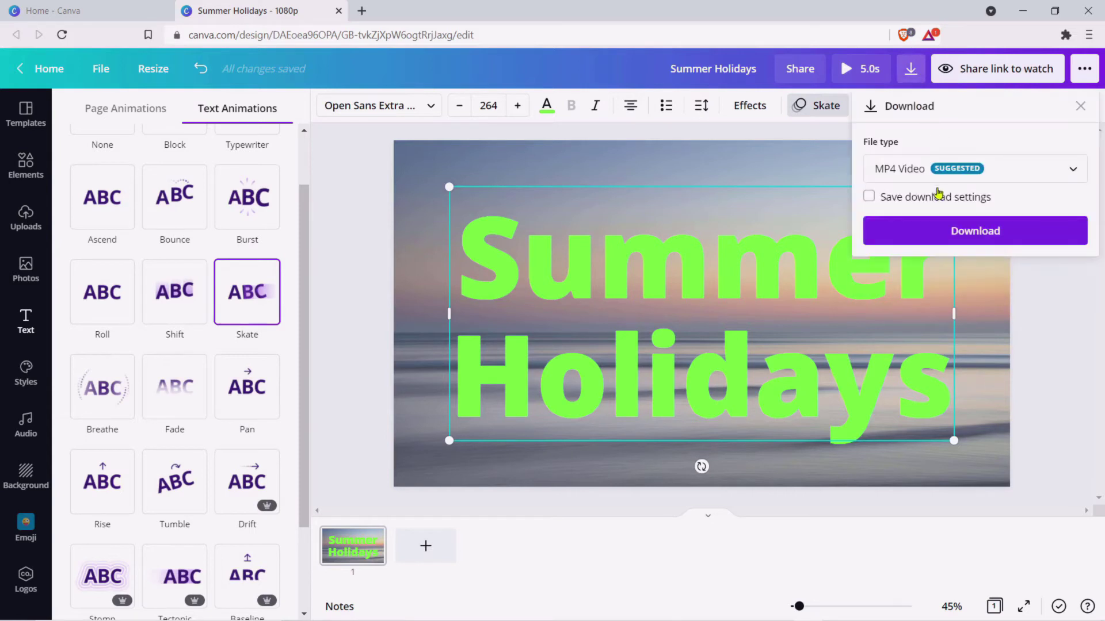
{"action": "left_click", "coordinate": [945, 233]}
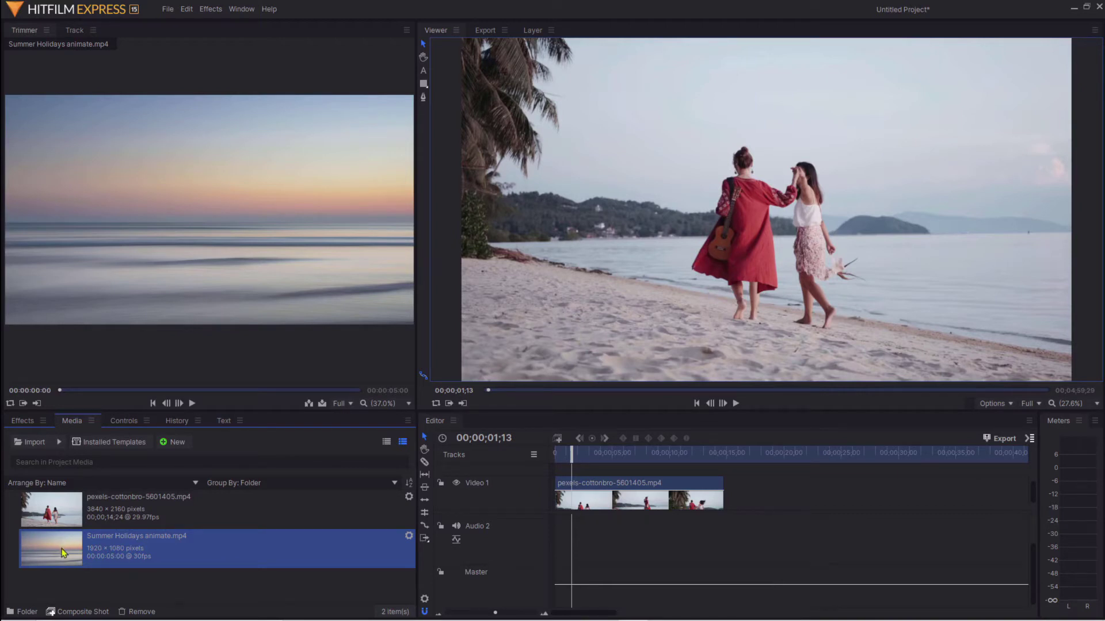
Step: Place the Summer Holidays clip above the beach video and fit it to the frame
{"action": "left_click_drag", "start_coordinate": [615, 521], "coordinate": [557, 488]}
{"action": "right_click", "coordinate": [592, 485]}
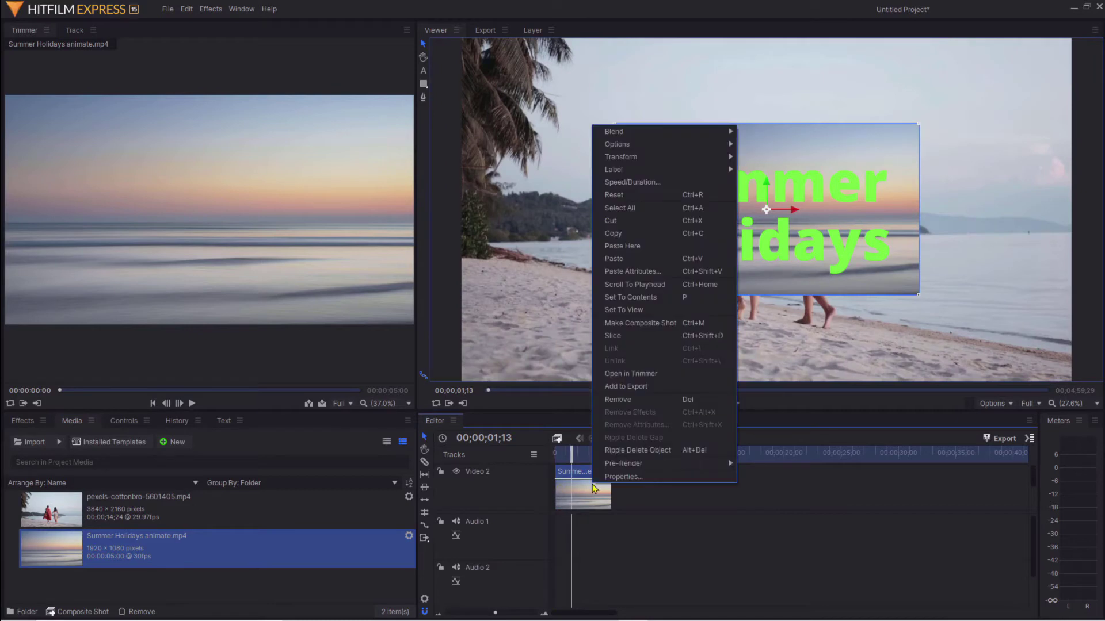
{"action": "mouse_move", "coordinate": [688, 158]}
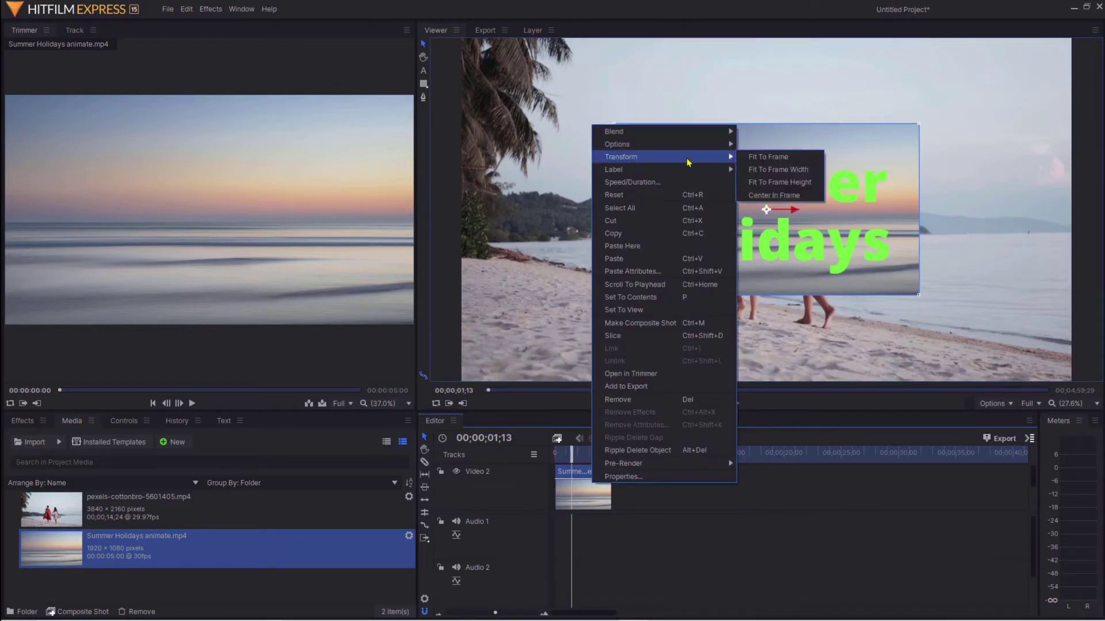
{"action": "left_click", "coordinate": [780, 161]}
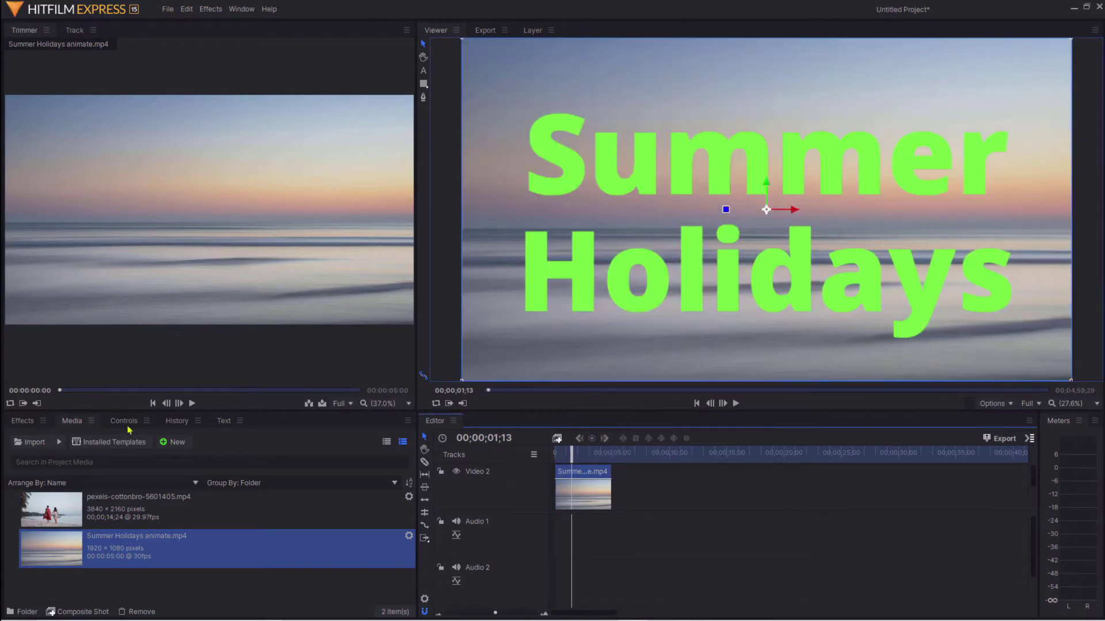
Step: Key out the clip's green title with Color Difference Key and rewind to the start
{"action": "left_click", "coordinate": [23, 421]}
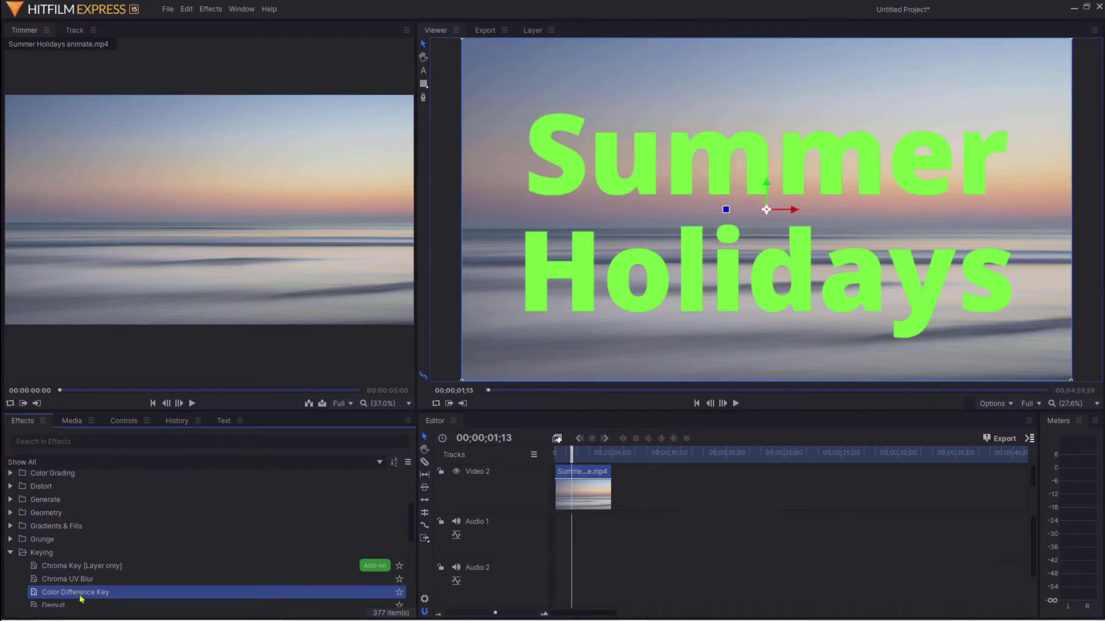
{"action": "left_click_drag", "start_coordinate": [362, 567], "coordinate": [553, 492]}
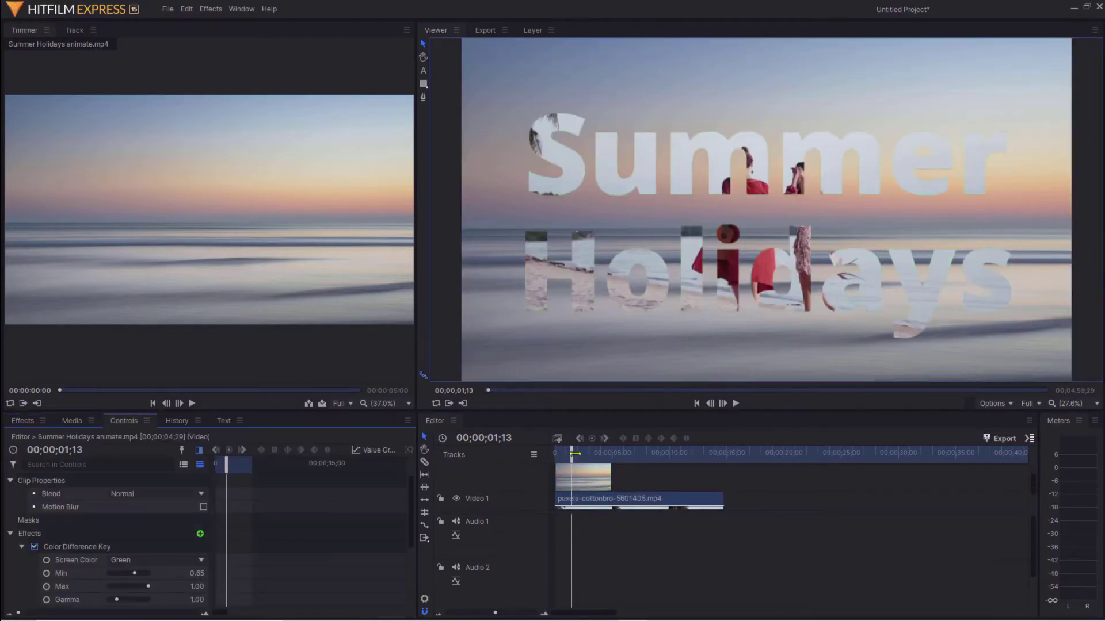
{"action": "left_click", "coordinate": [696, 404]}
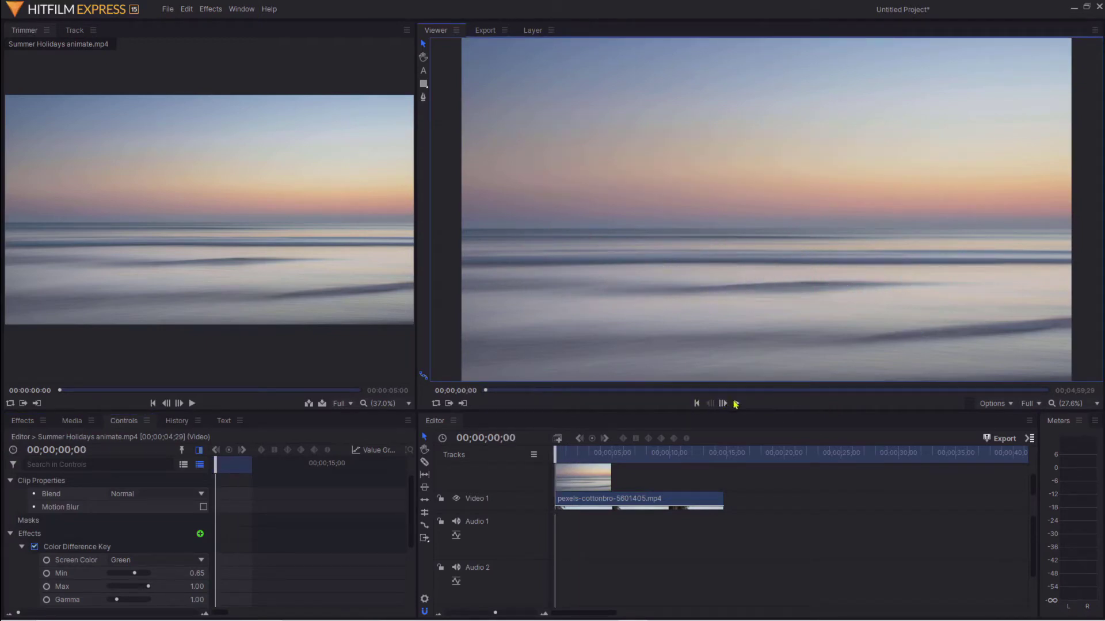
Step: Preview the keyed Summer Holidays composite, then bring the Canva design back to the front
{"action": "left_click", "coordinate": [735, 404]}
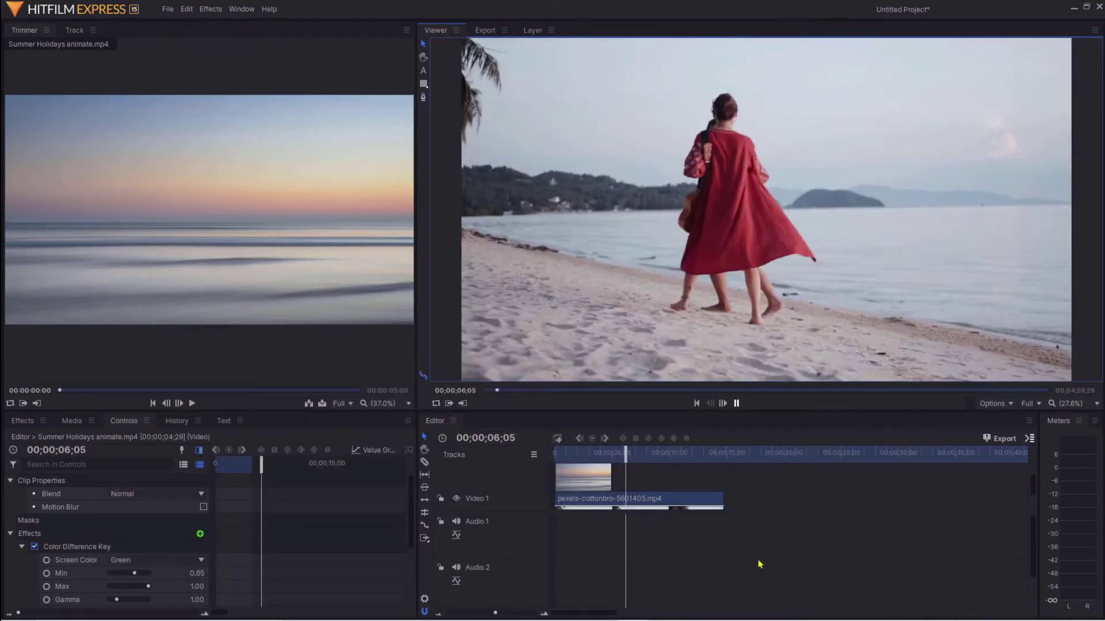
{"action": "key", "text": "space"}
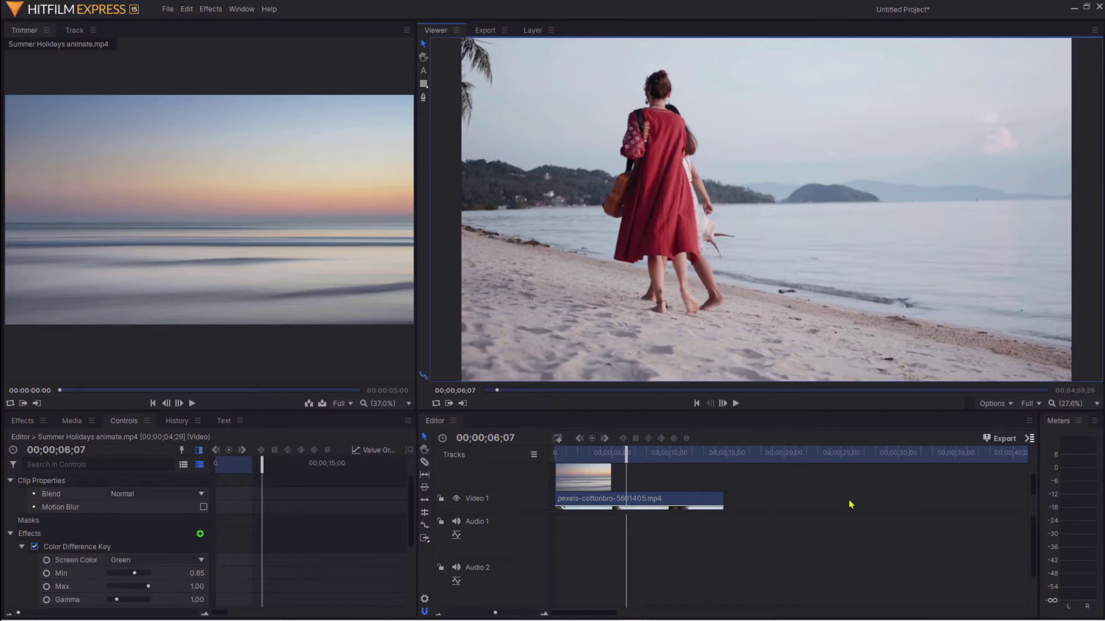
{"action": "mouse_move", "coordinate": [807, 608]}
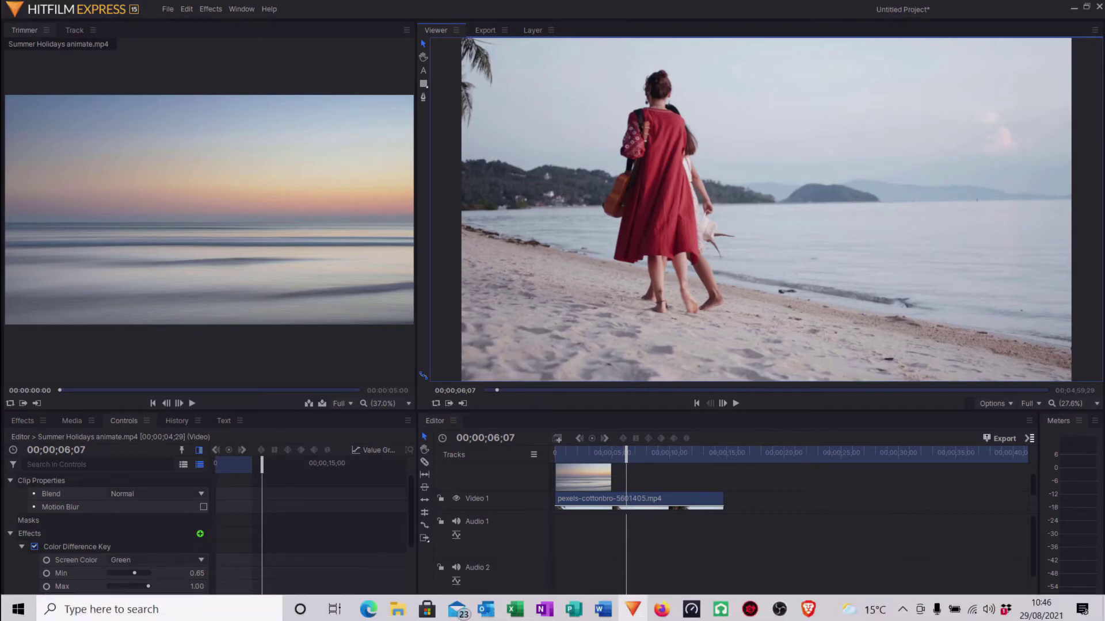
{"action": "left_click", "coordinate": [810, 608]}
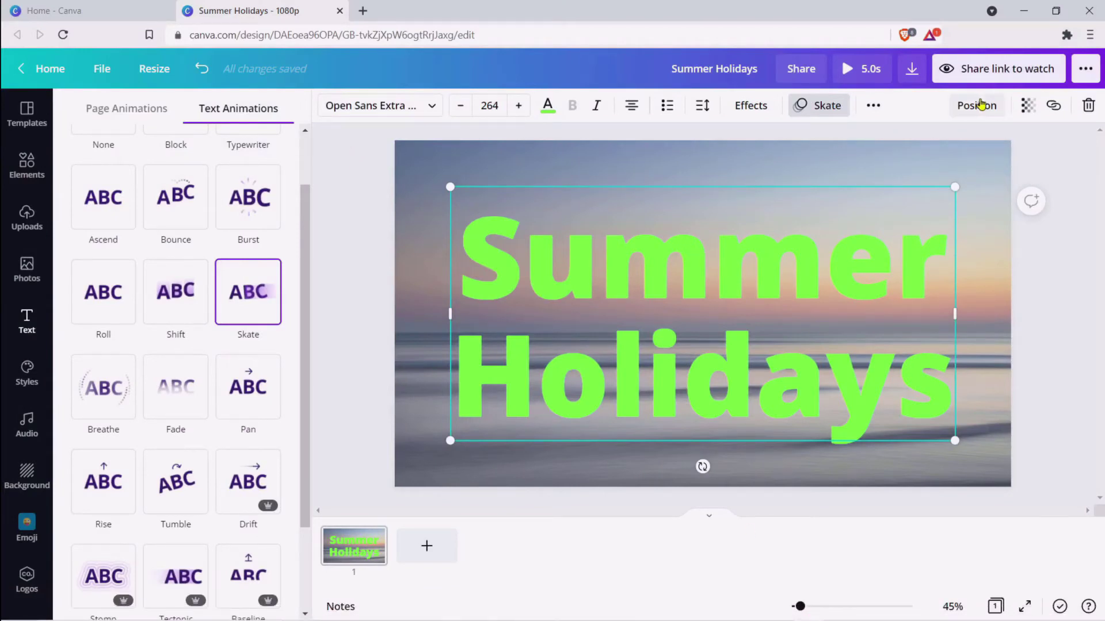
Step: Delete the green Summer Holidays text box, keeping the sunset seascape background
{"action": "right_click", "coordinate": [701, 293]}
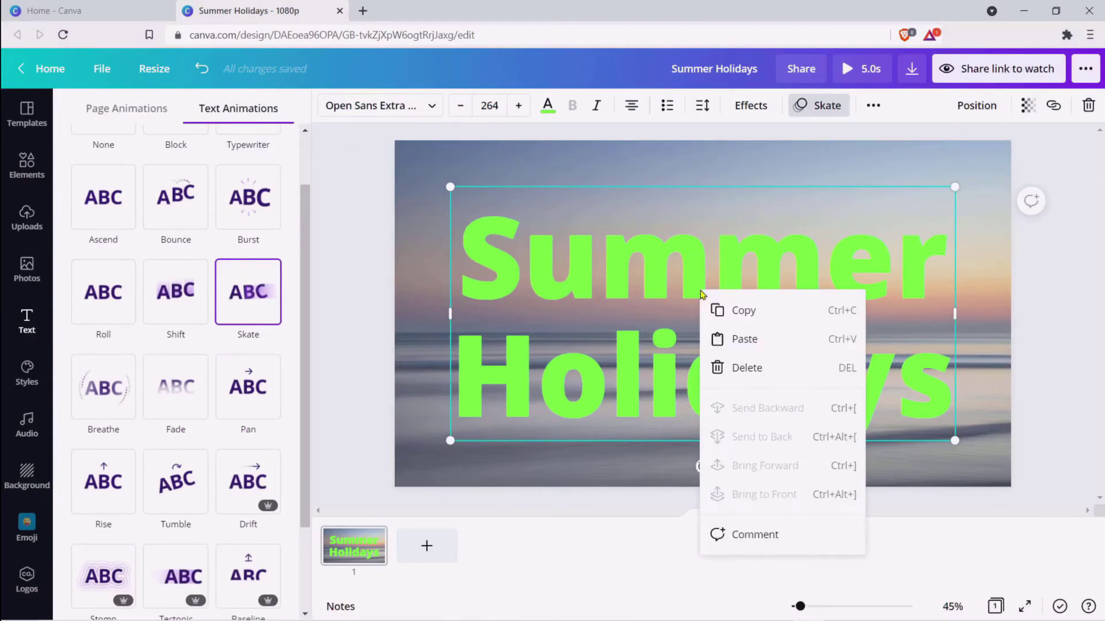
{"action": "left_click", "coordinate": [750, 371]}
{"action": "right_click", "coordinate": [622, 345]}
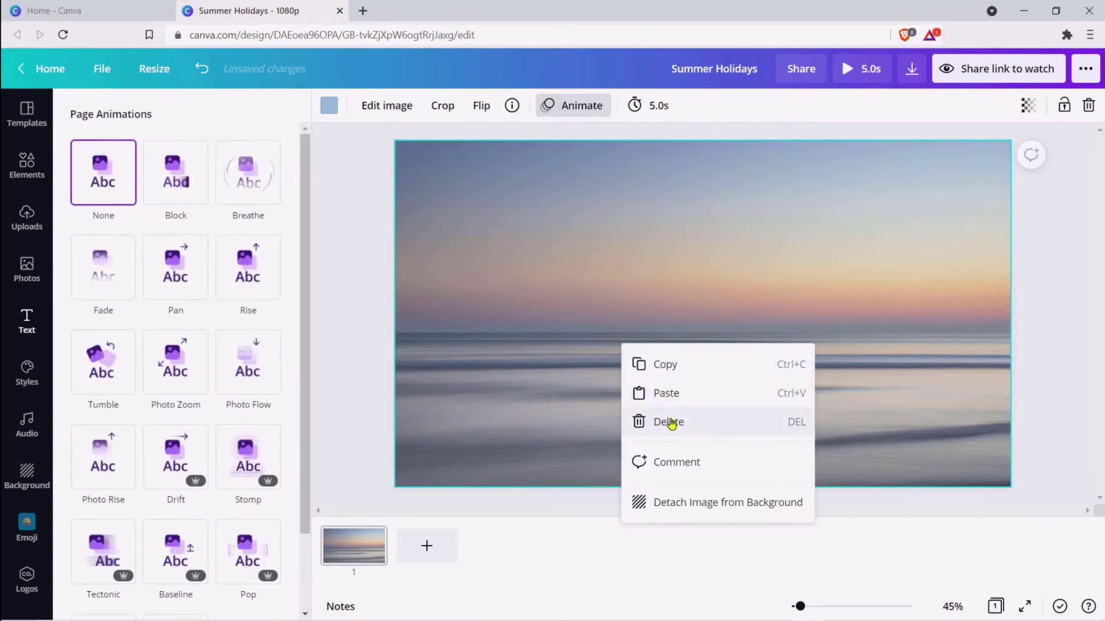
{"action": "left_click", "coordinate": [1060, 259]}
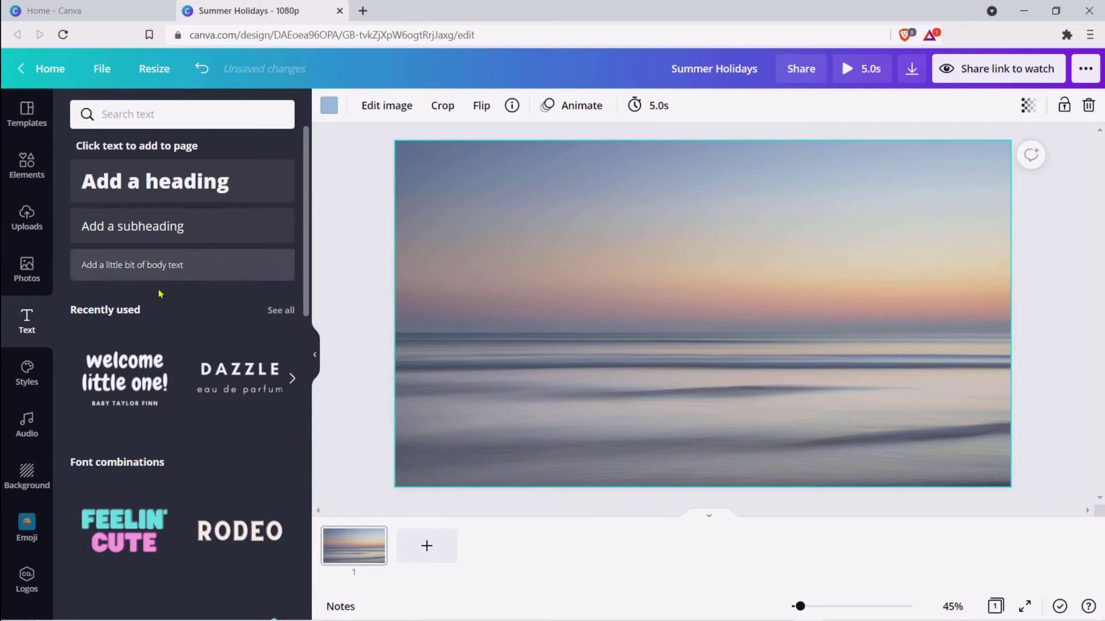
Step: From Elements' recently used items, drag a heart shape onto the centre of the seascape
{"action": "left_click", "coordinate": [24, 177]}
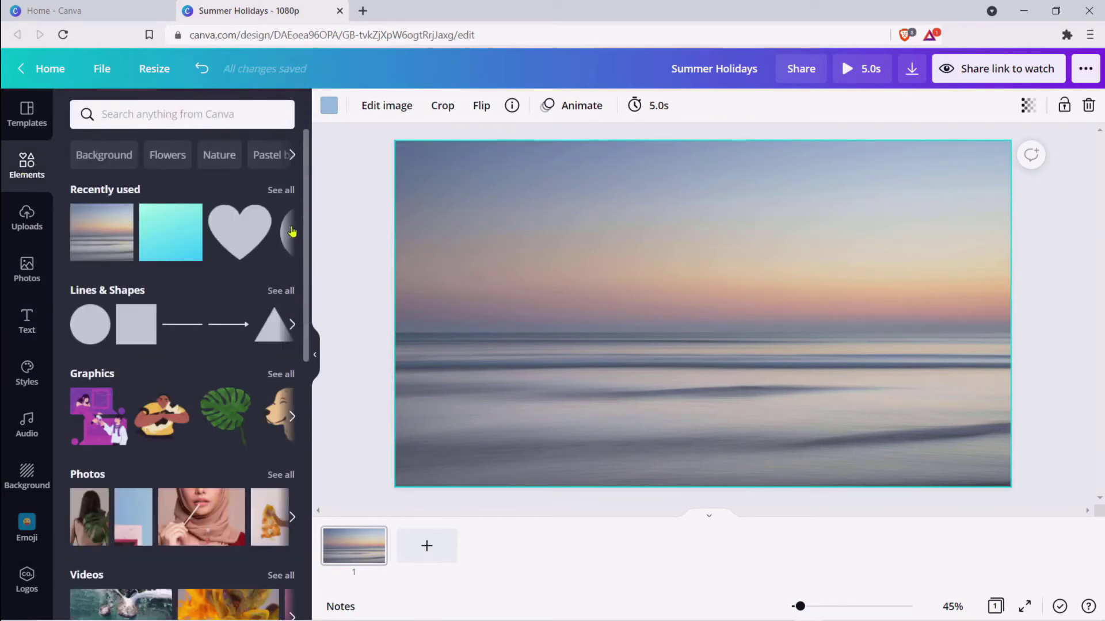
{"action": "left_click", "coordinate": [287, 191]}
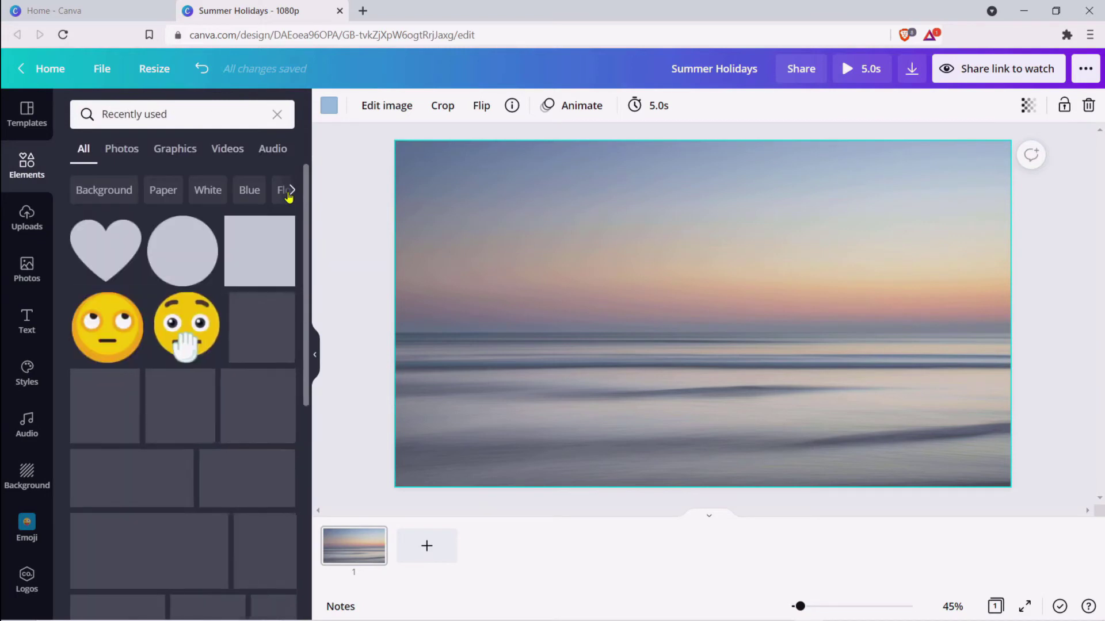
{"action": "scroll", "coordinate": [170, 397], "scroll_direction": "down", "scroll_amount": 3}
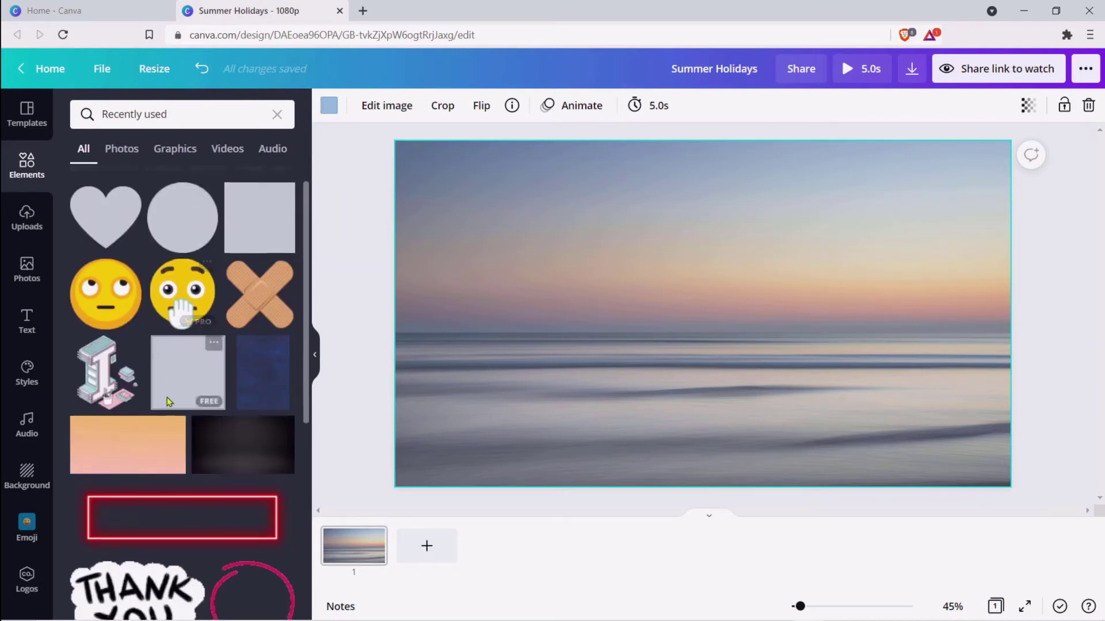
{"action": "scroll", "coordinate": [160, 482], "scroll_direction": "up", "scroll_amount": 3}
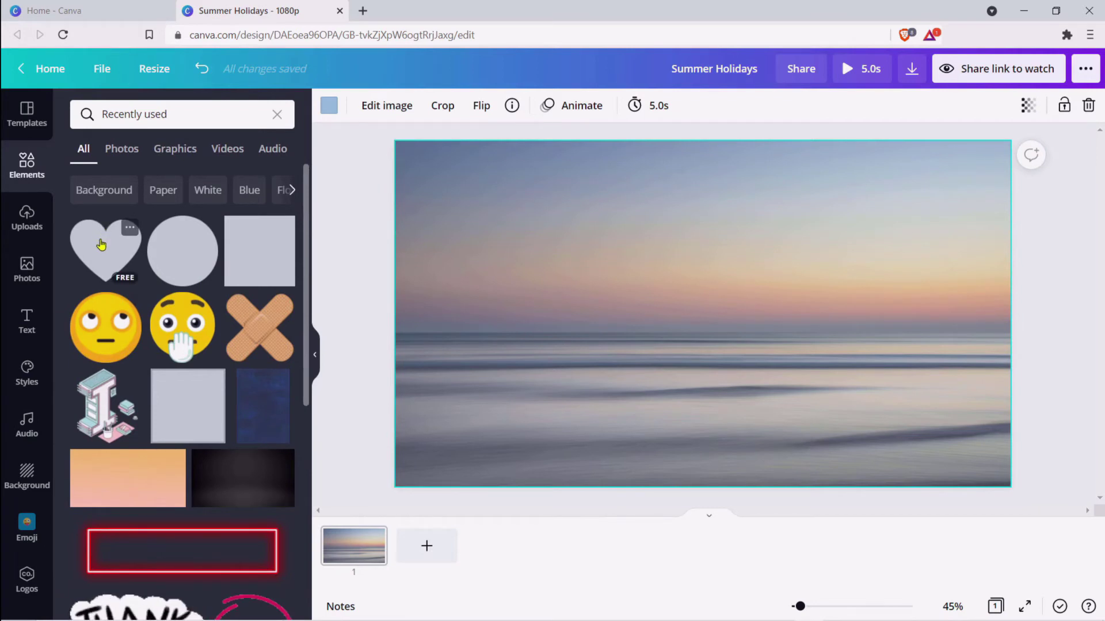
{"action": "left_click_drag", "start_coordinate": [102, 245], "coordinate": [668, 268]}
Step: Recolour the heart bright green #6DED36 and download the design as an MP4 video
{"action": "left_click", "coordinate": [890, 286]}
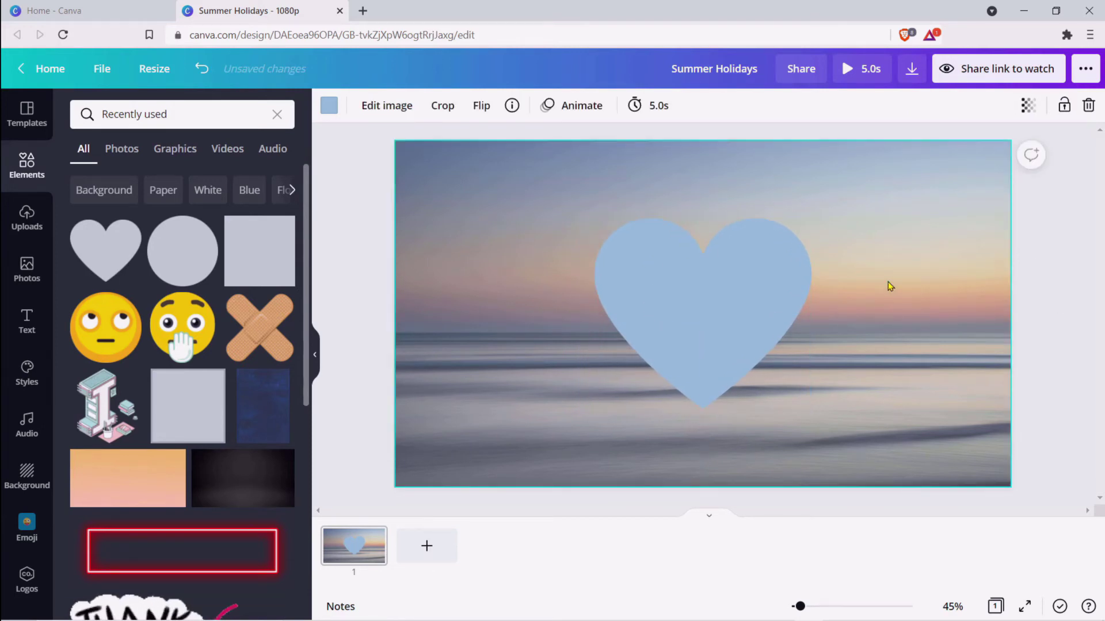
{"action": "left_click", "coordinate": [703, 268]}
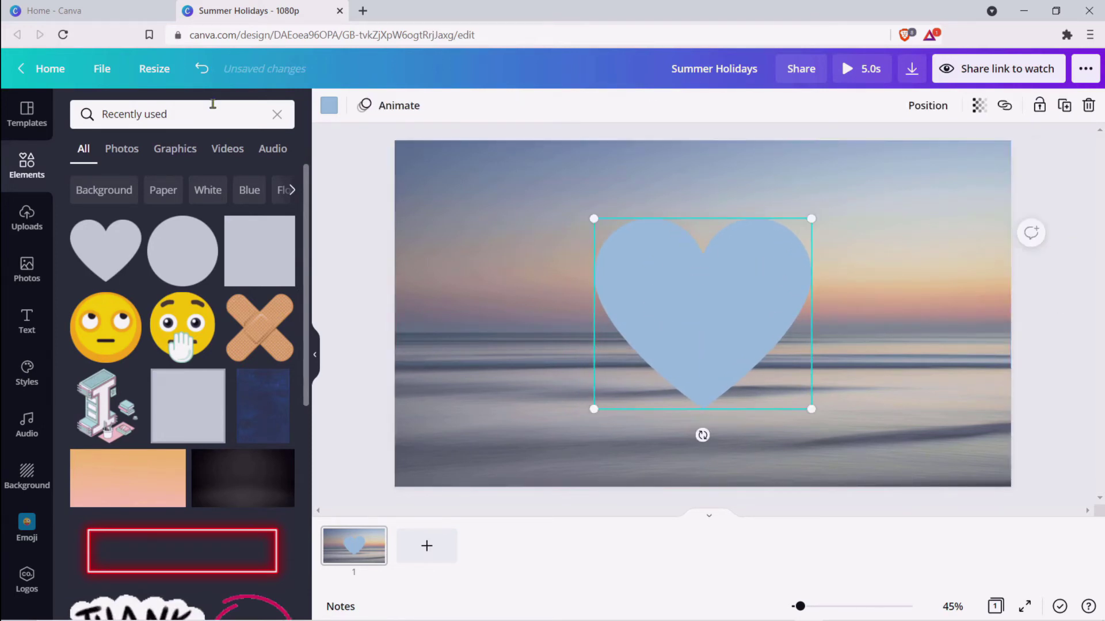
{"action": "left_click", "coordinate": [328, 105]}
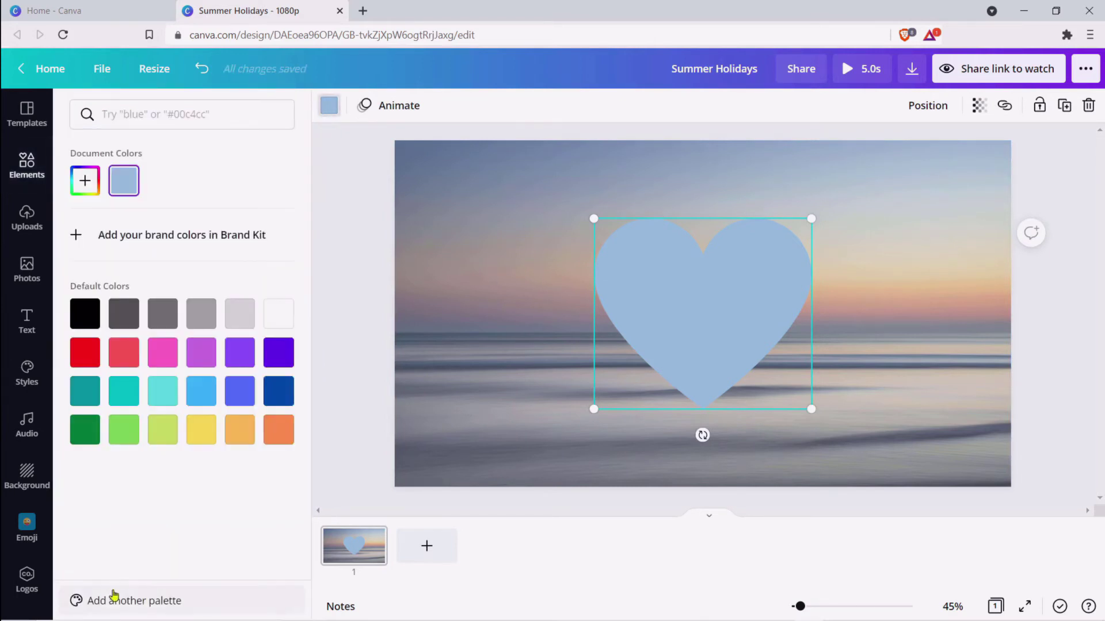
{"action": "left_click", "coordinate": [123, 431]}
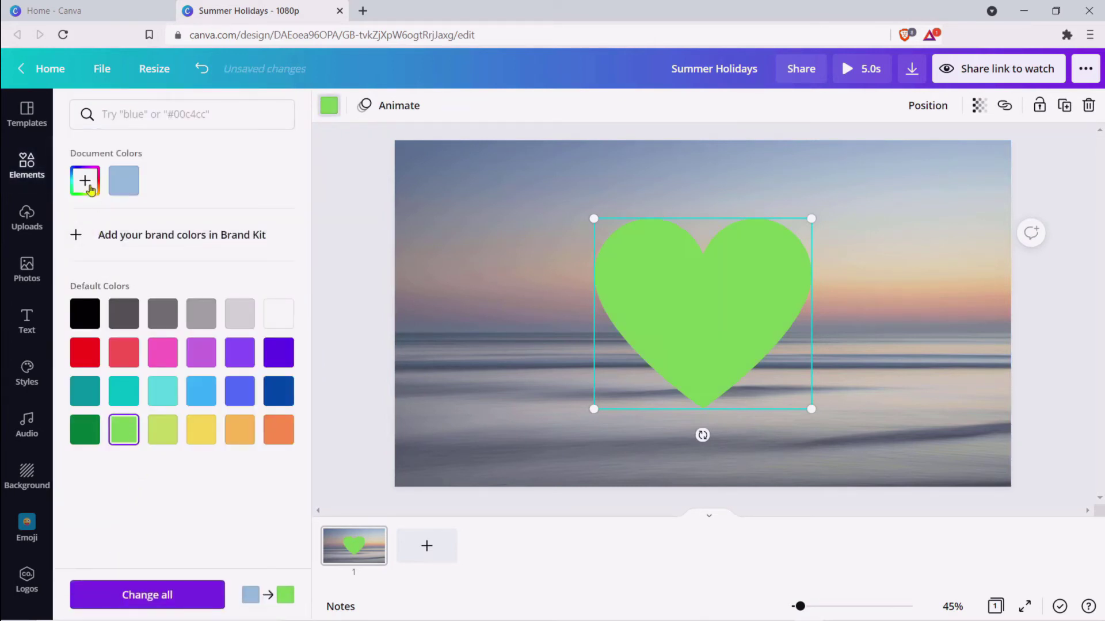
{"action": "left_click", "coordinate": [87, 183]}
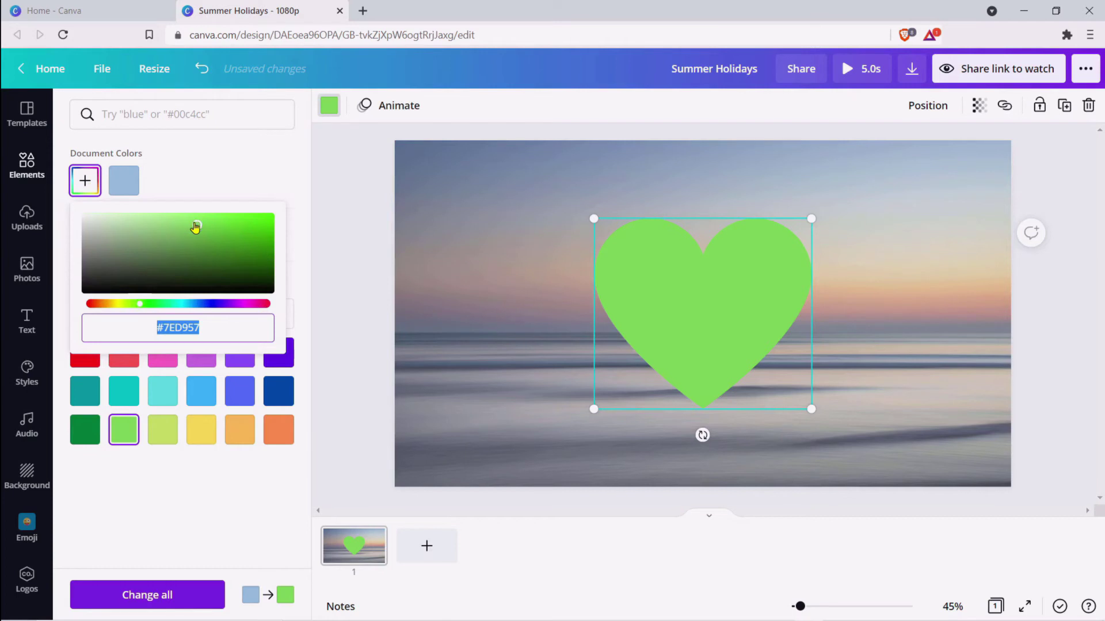
{"action": "left_click_drag", "start_coordinate": [196, 227], "coordinate": [231, 219]}
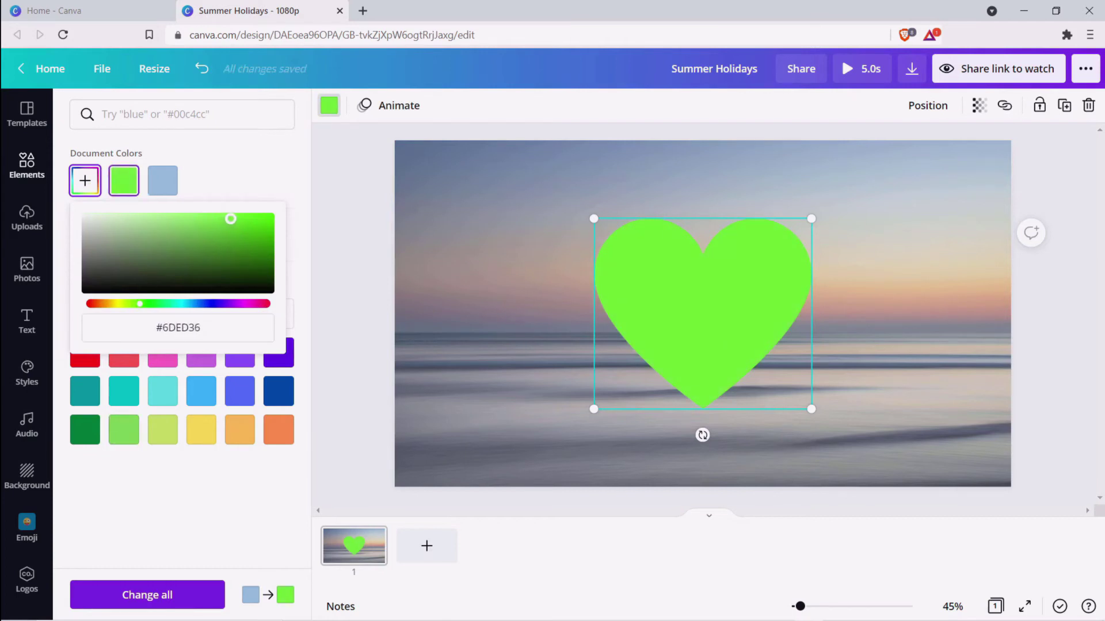
{"action": "left_click", "coordinate": [920, 73]}
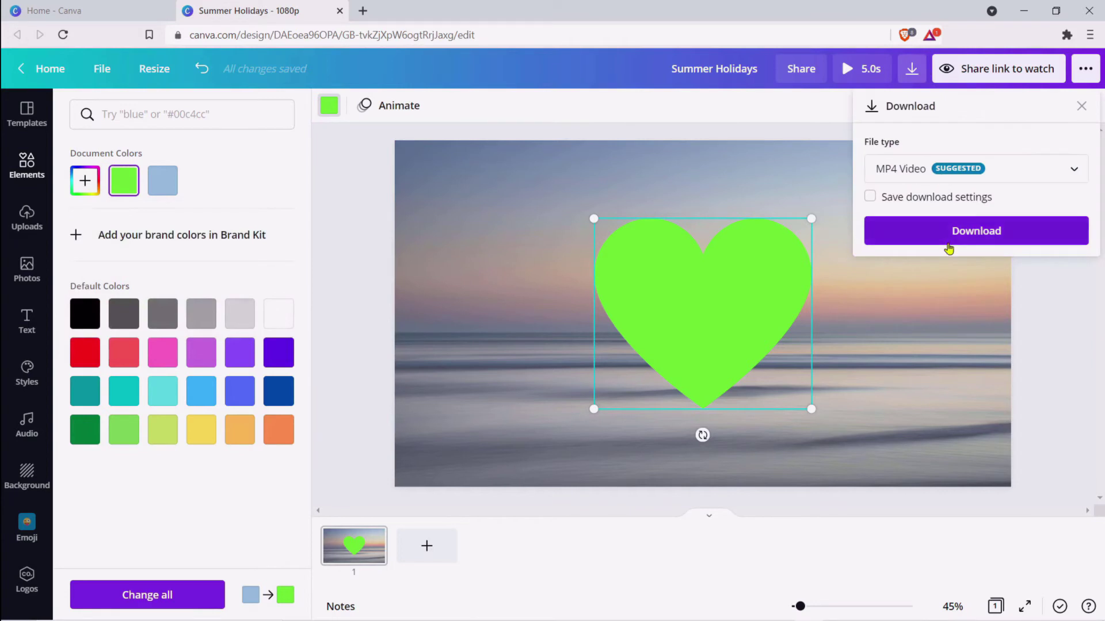
{"action": "left_click", "coordinate": [948, 248]}
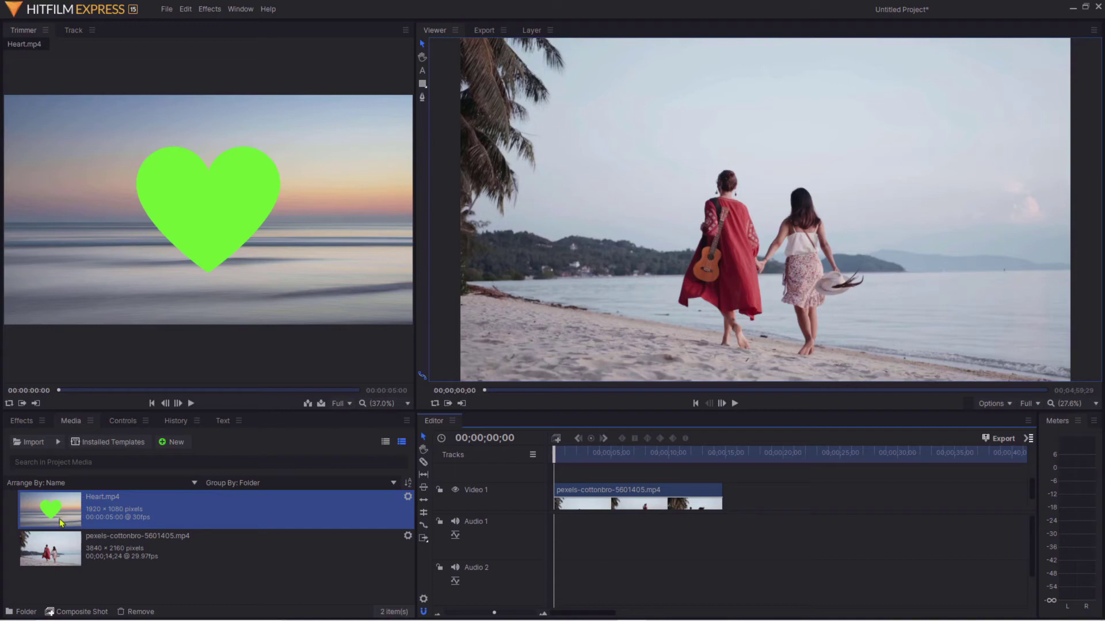
Step: Layer Heart.mp4 over the beach clip, fit it to frame, and apply Color Difference Key
{"action": "left_click_drag", "start_coordinate": [295, 496], "coordinate": [578, 477]}
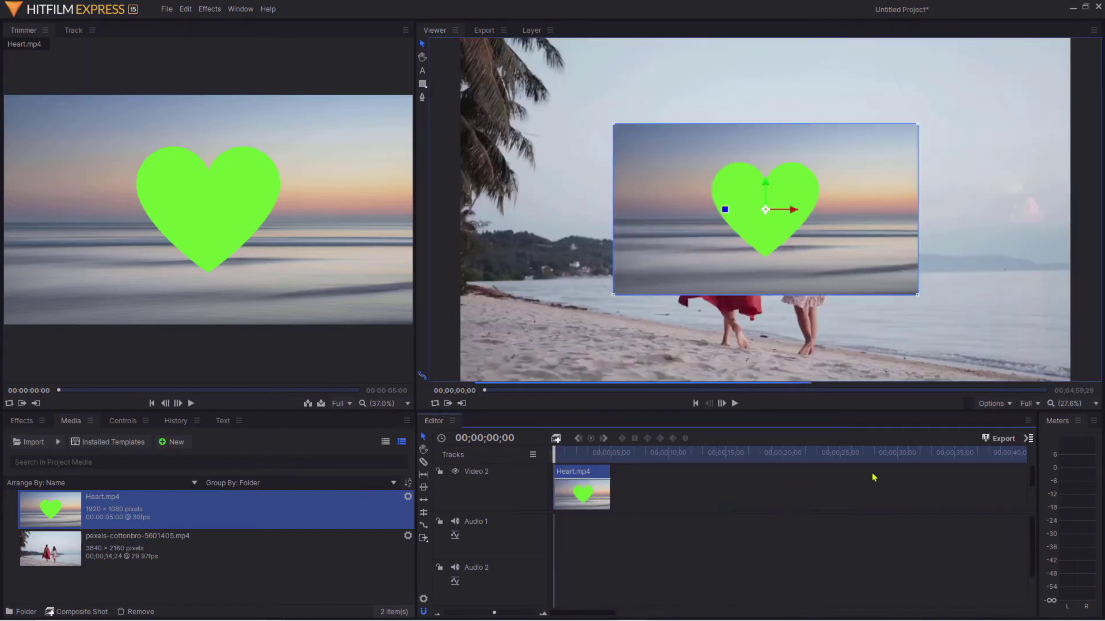
{"action": "right_click", "coordinate": [576, 485]}
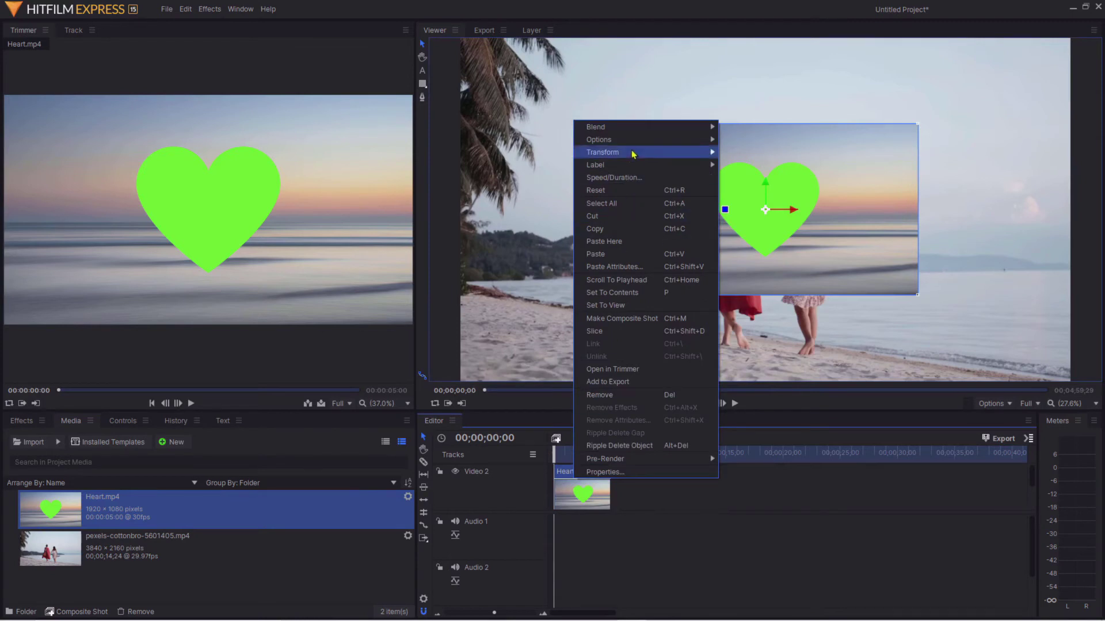
{"action": "mouse_move", "coordinate": [635, 151]}
{"action": "left_click", "coordinate": [751, 152]}
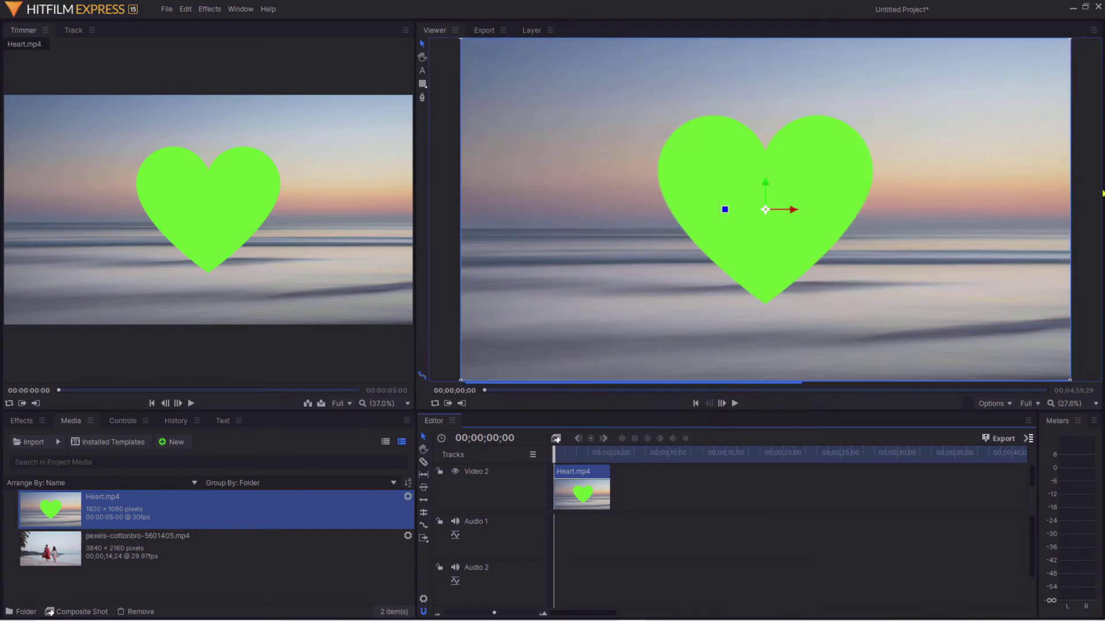
{"action": "left_click", "coordinate": [18, 421]}
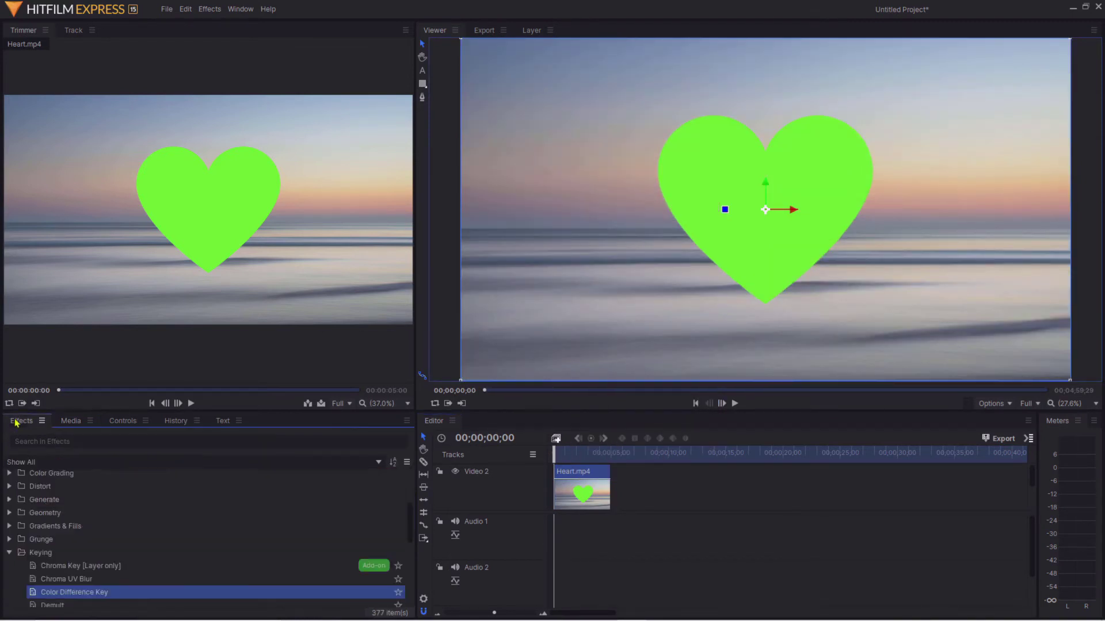
{"action": "left_click_drag", "start_coordinate": [324, 569], "coordinate": [596, 486]}
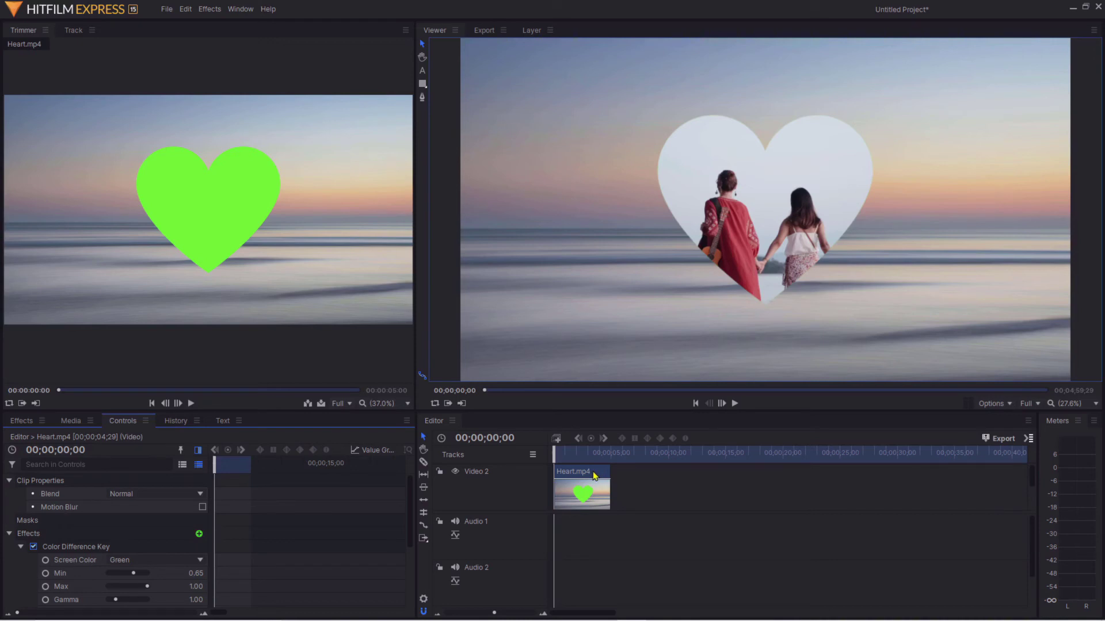
Step: Convert the keyed heart clip into a composite shot and expand its transform properties
{"action": "right_click", "coordinate": [594, 475]}
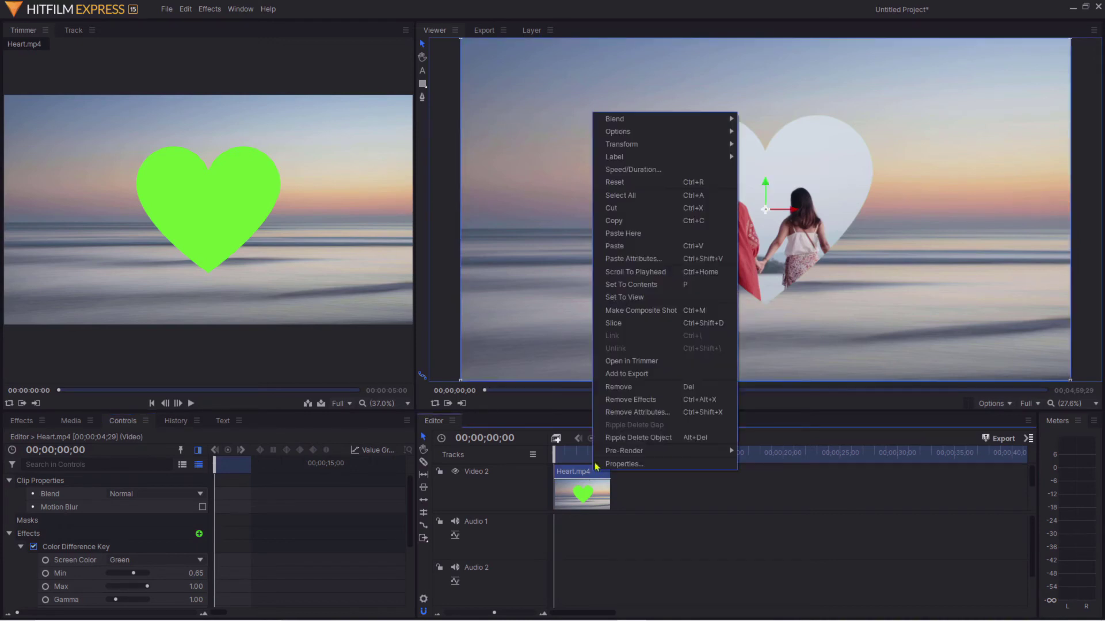
{"action": "left_click", "coordinate": [636, 311]}
{"action": "left_click", "coordinate": [643, 351]}
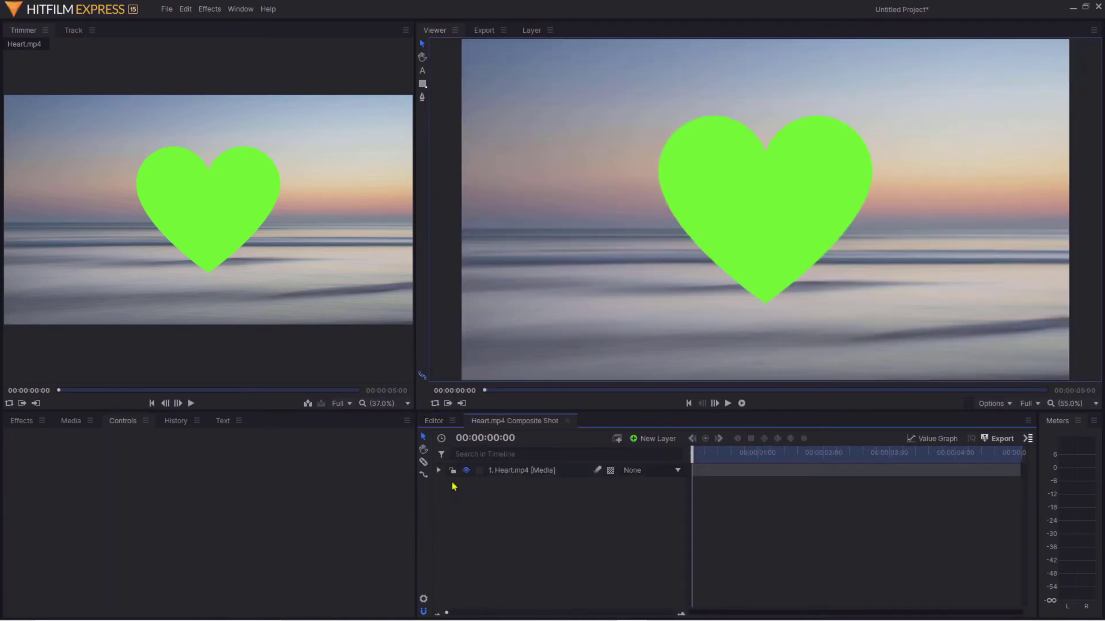
{"action": "left_click", "coordinate": [438, 471]}
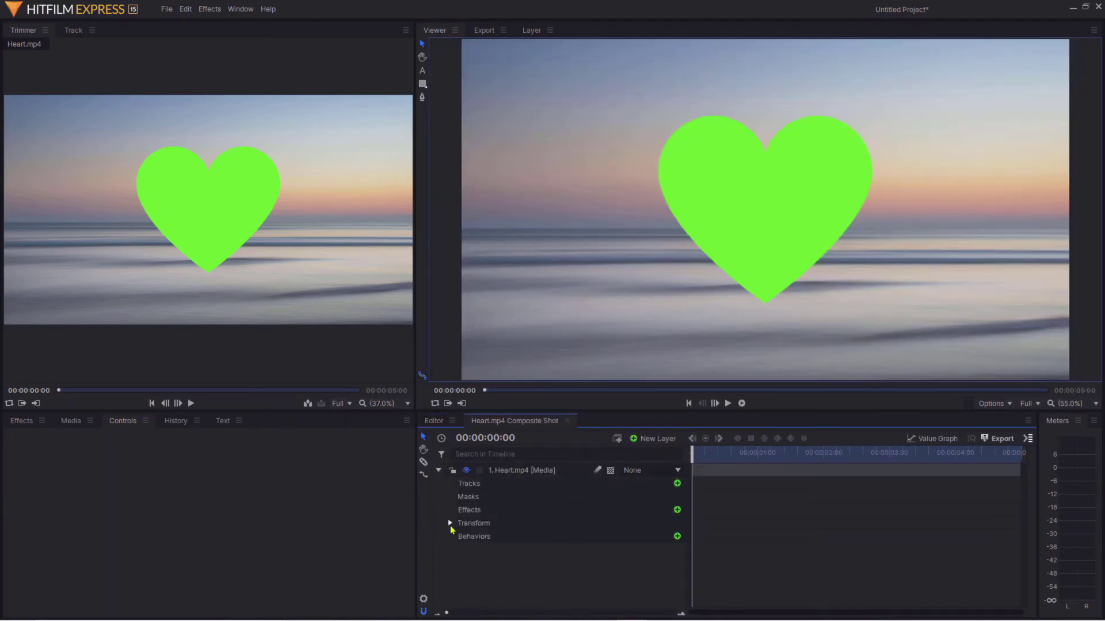
{"action": "left_click", "coordinate": [450, 524]}
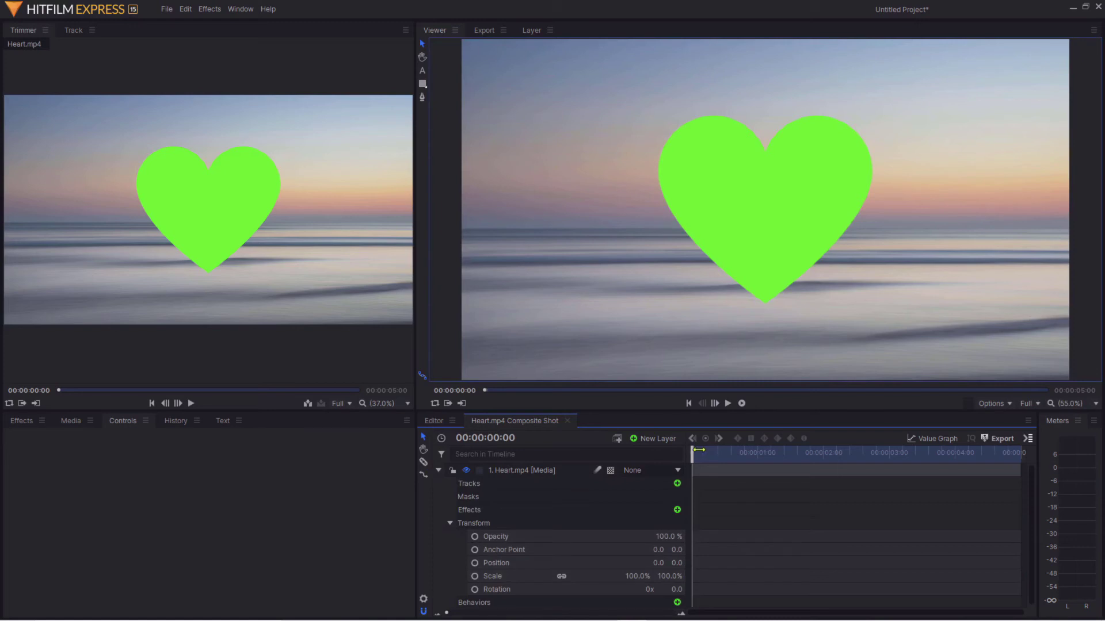
Step: Keyframe Scale at 00:00:00:24, then enlarge it to 522% at 00:00:03:29
{"action": "left_click_drag", "start_coordinate": [697, 453], "coordinate": [747, 452]}
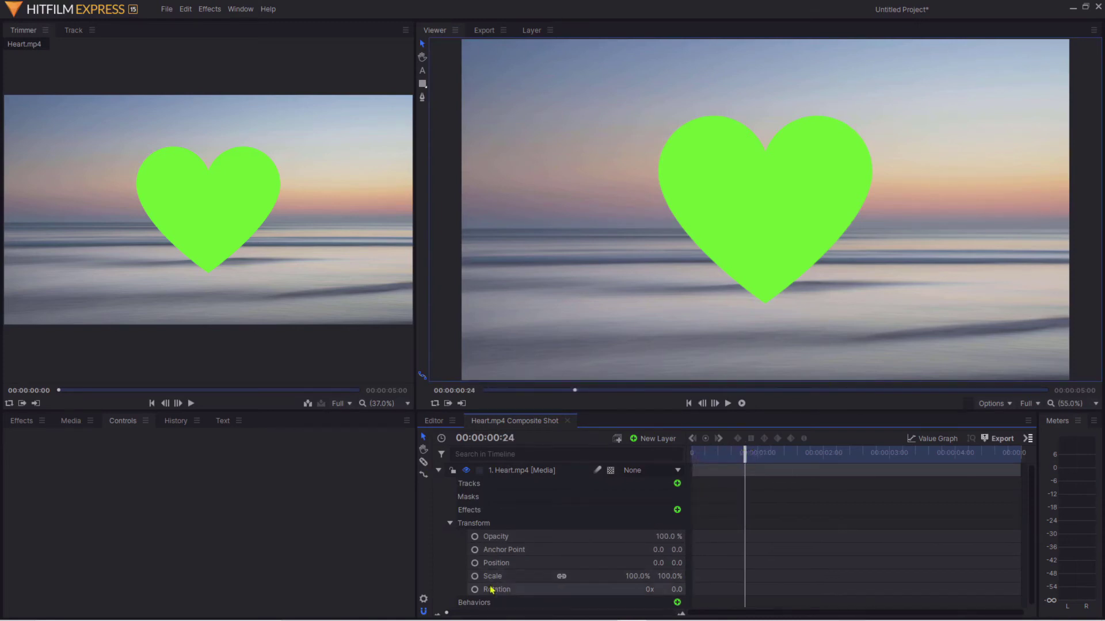
{"action": "left_click", "coordinate": [475, 577]}
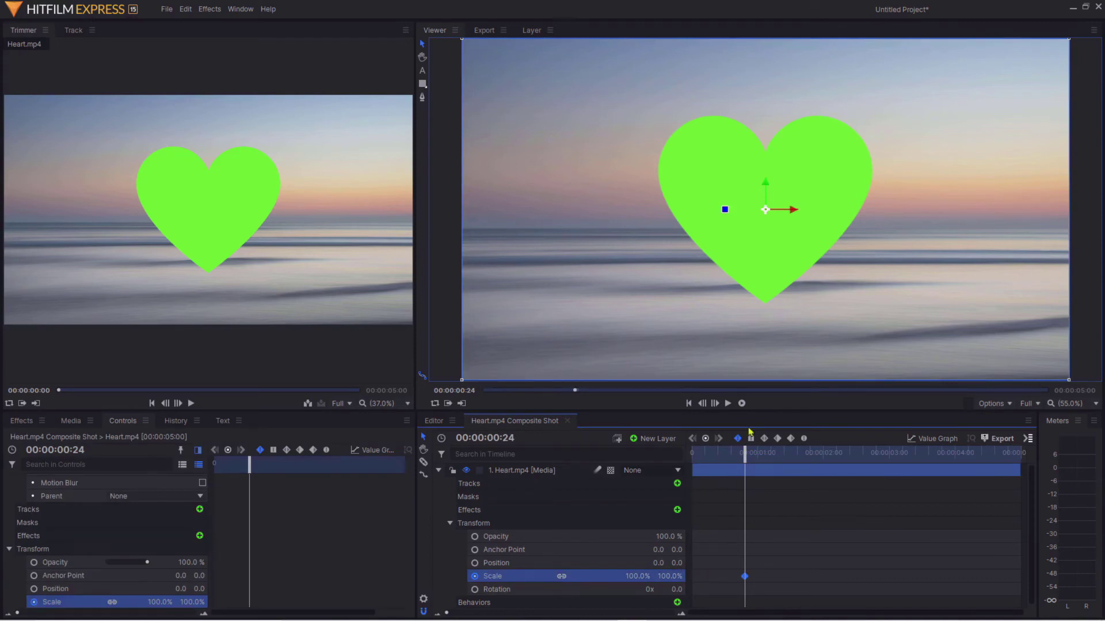
{"action": "left_click_drag", "start_coordinate": [749, 455], "coordinate": [953, 453]}
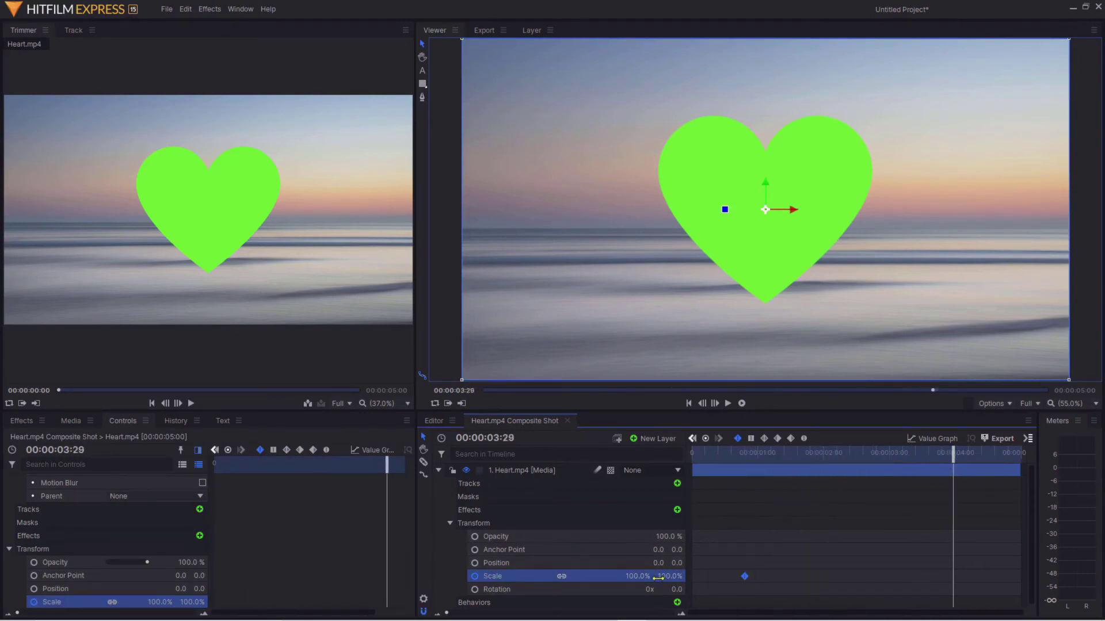
{"action": "left_click_drag", "start_coordinate": [639, 576], "coordinate": [772, 576]}
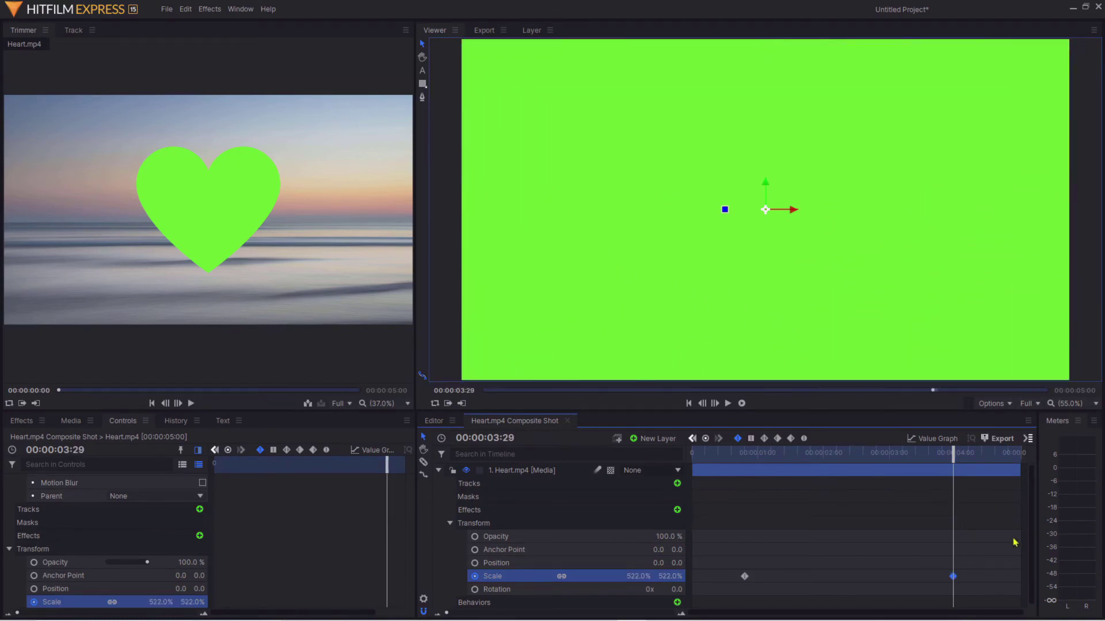
Step: Set both Scale keyframes to Smooth temporal interpolation and return to the editor timeline
{"action": "left_click_drag", "start_coordinate": [997, 501], "coordinate": [739, 599]}
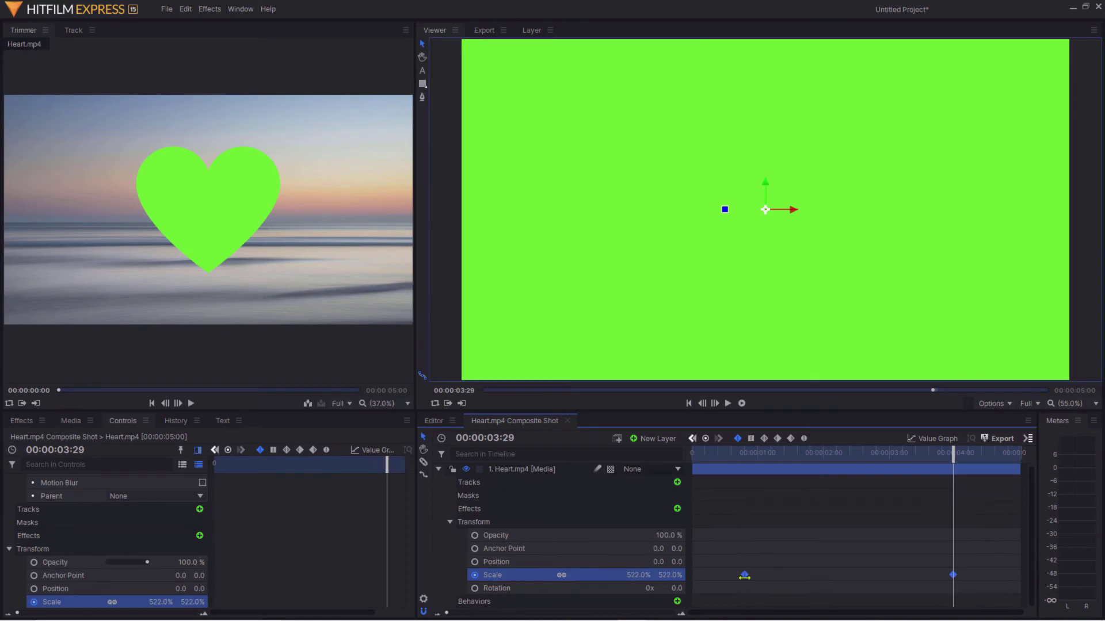
{"action": "right_click", "coordinate": [793, 545]}
{"action": "mouse_move", "coordinate": [868, 510]}
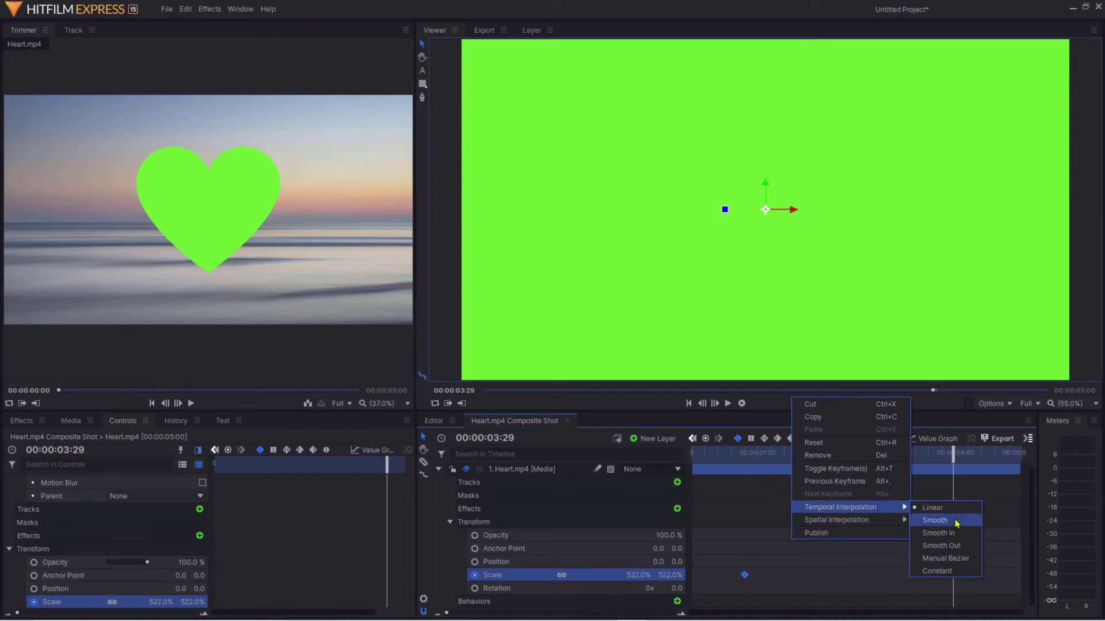
{"action": "left_click", "coordinate": [935, 520]}
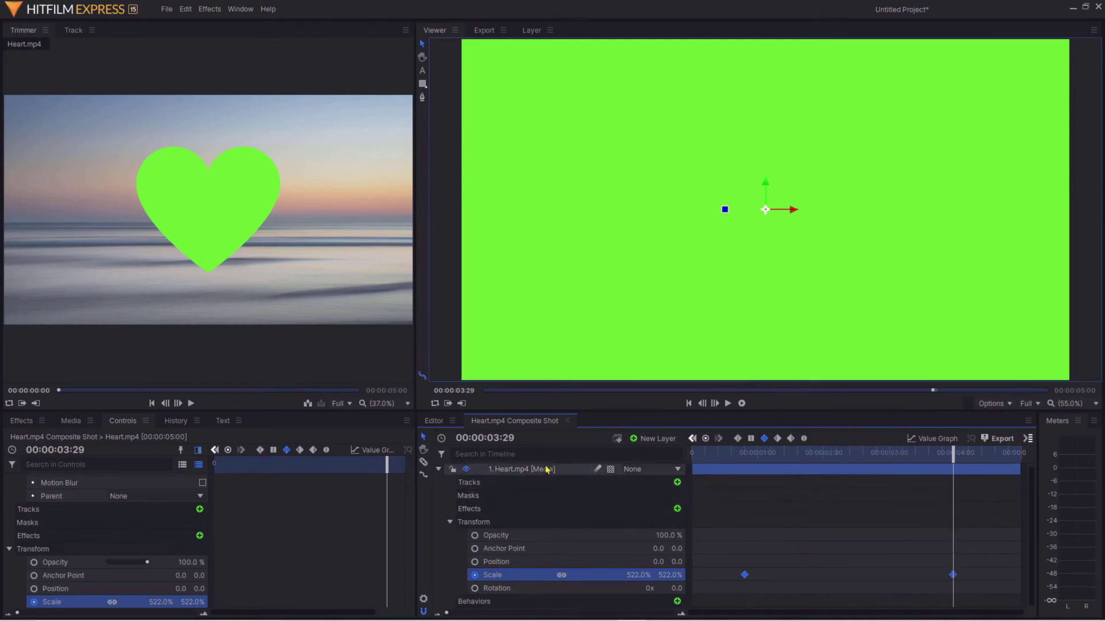
{"action": "left_click", "coordinate": [438, 470]}
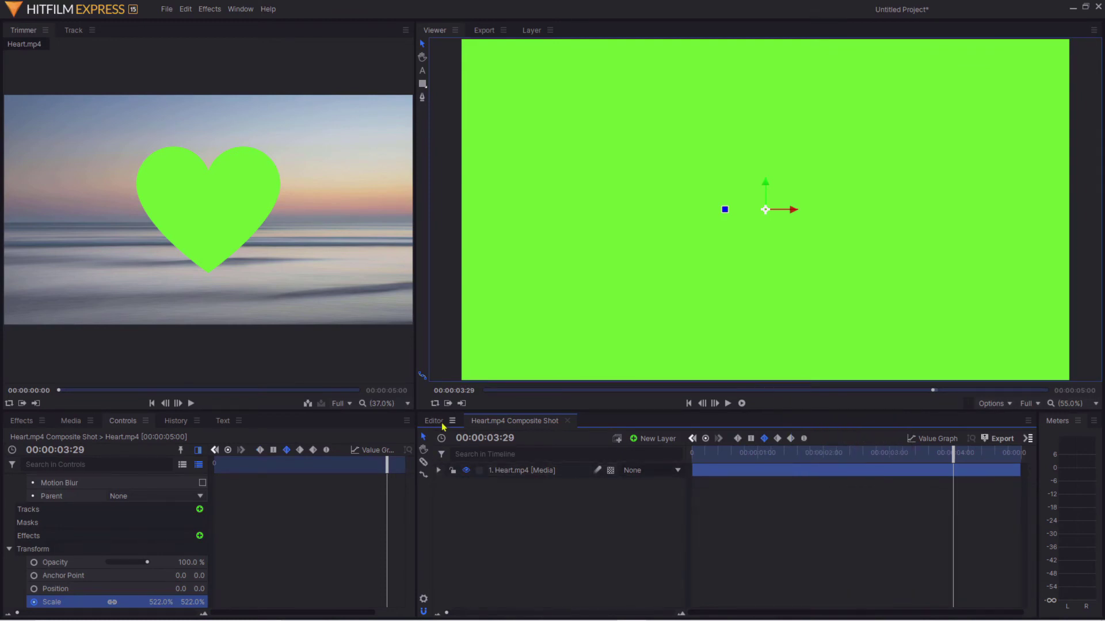
{"action": "left_click", "coordinate": [442, 422]}
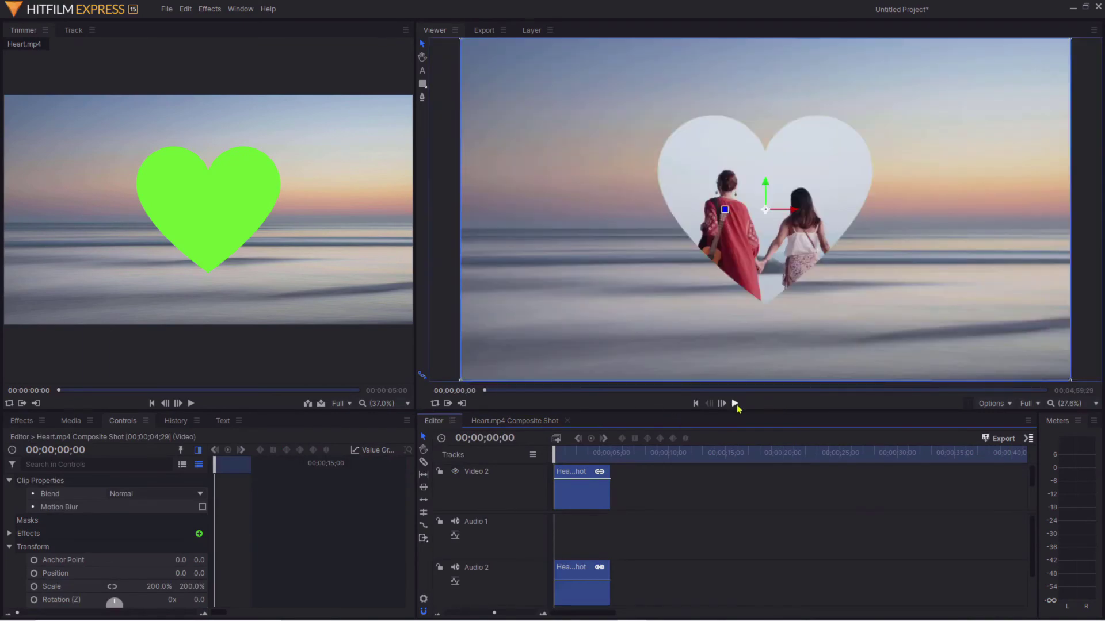
Step: Play the heart reveal in the Viewer and pause around 00;00;06;02
{"action": "left_click", "coordinate": [735, 404]}
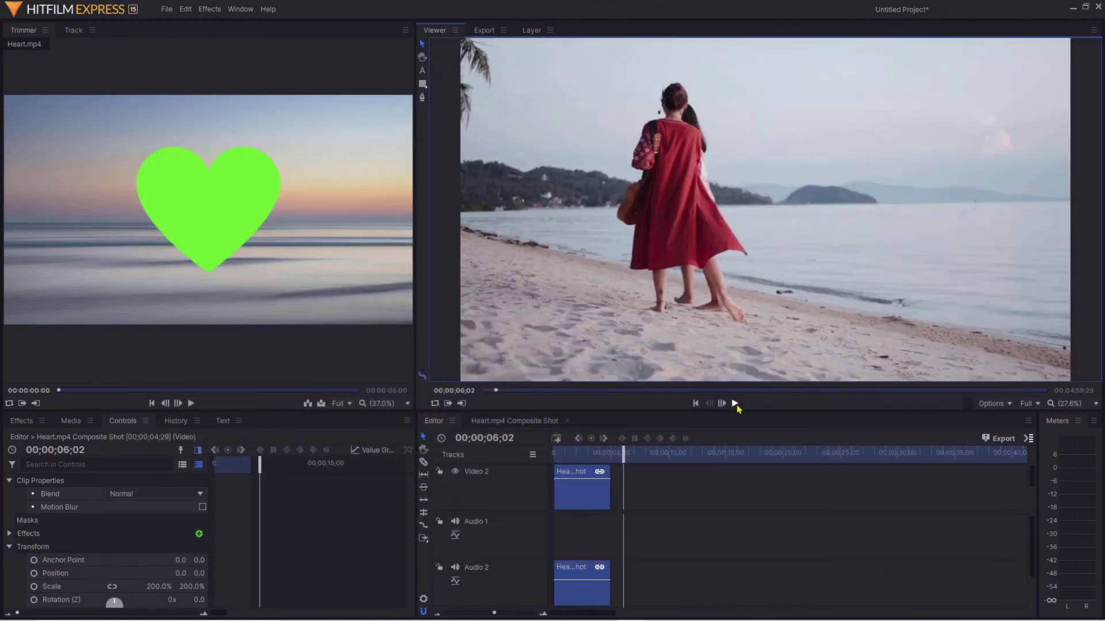
{"action": "left_click", "coordinate": [735, 403]}
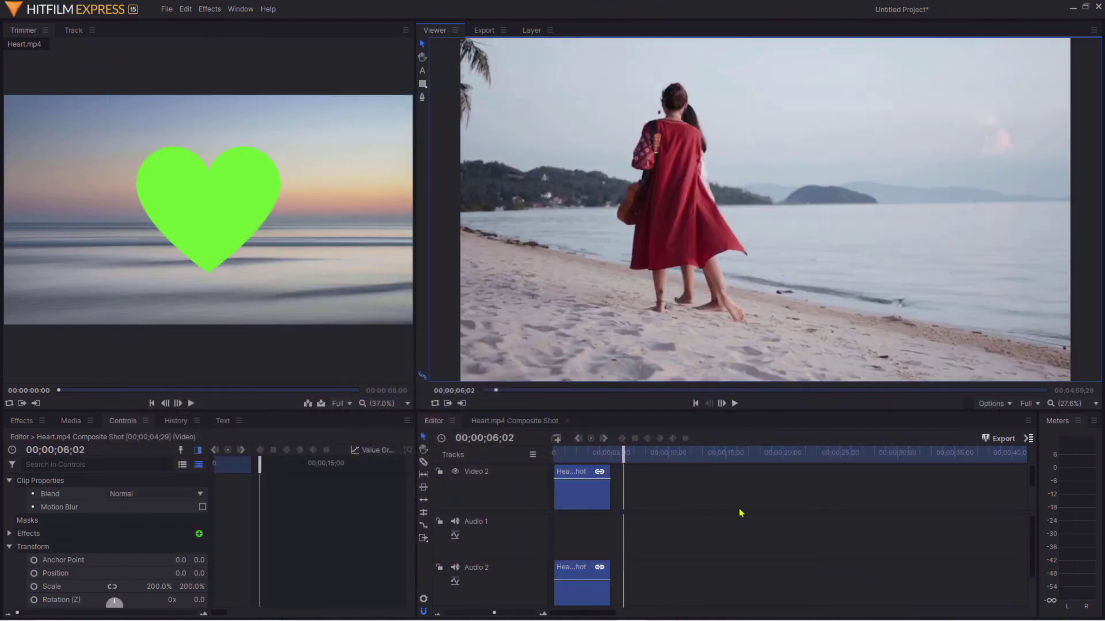